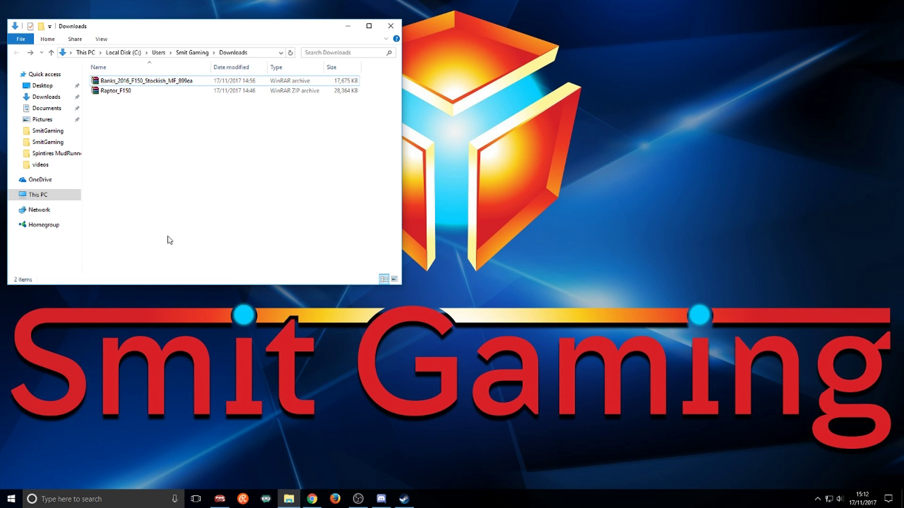
- Extract the Banks_2016_F150_Stockish_MF_899ea archive directly into the Downloads folder
left_click(155, 82)
left_click(152, 91)
left_click(151, 82)
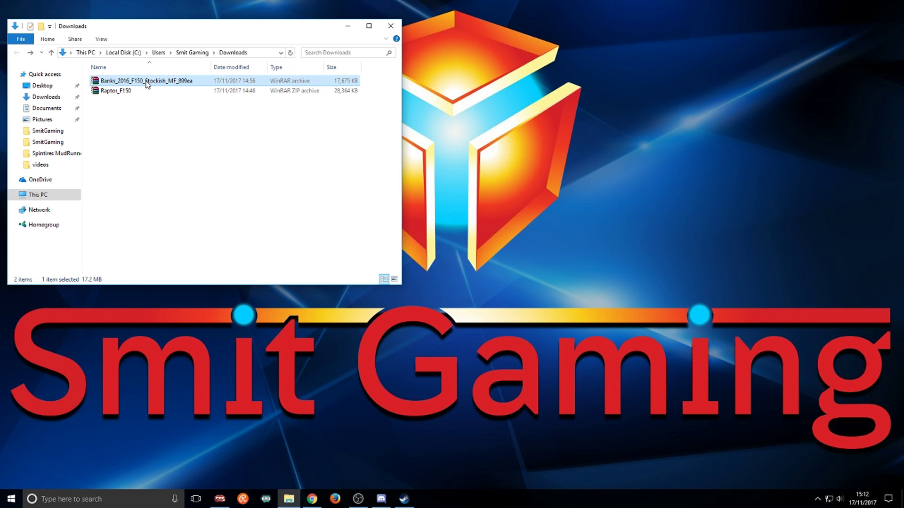
right_click(147, 82)
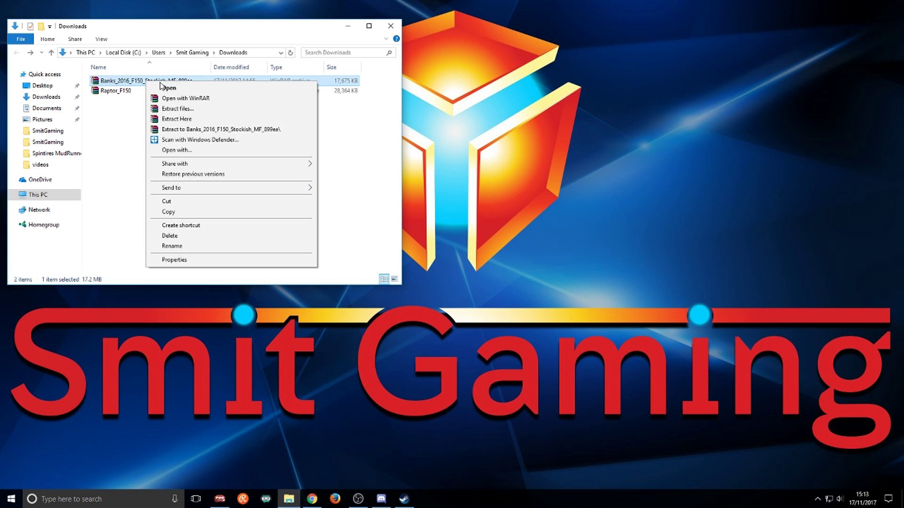
left_click(184, 120)
left_click(133, 81)
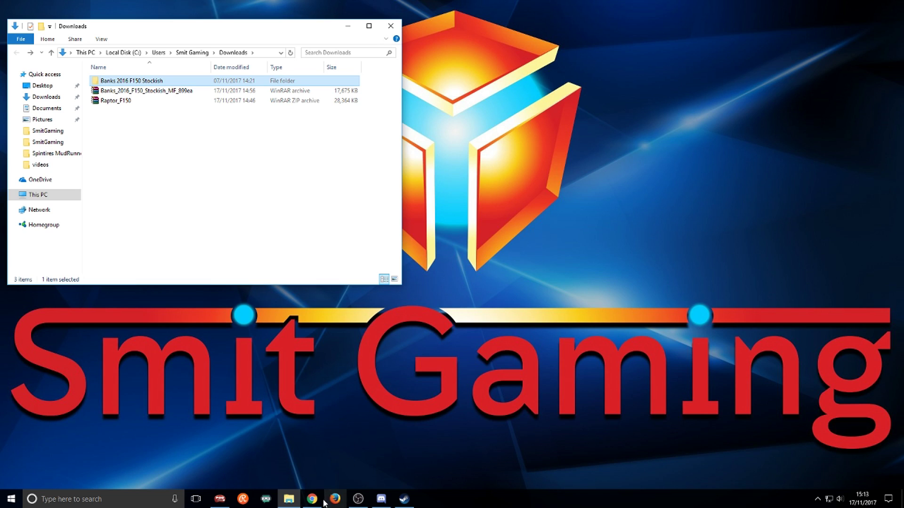
- Switch to Steam and open the local installation folder of Spintires: MudRunner from the game's properties
left_click(404, 500)
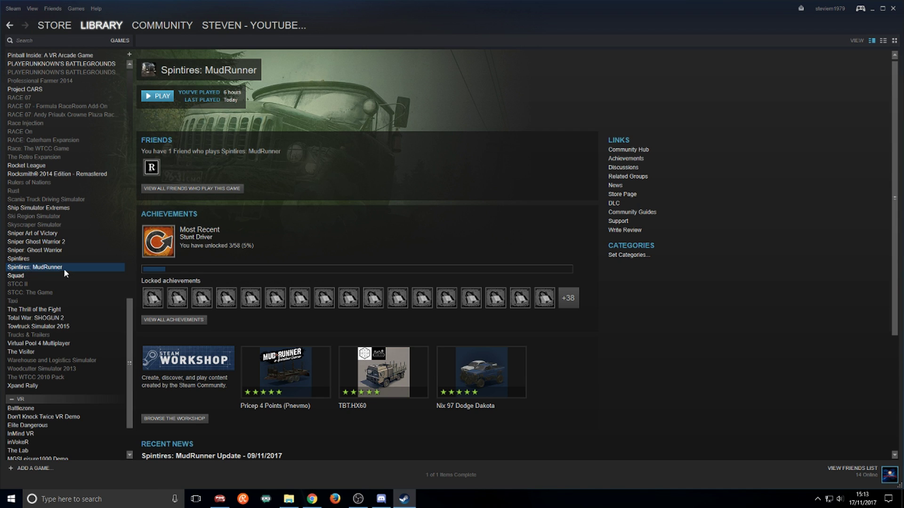
right_click(48, 269)
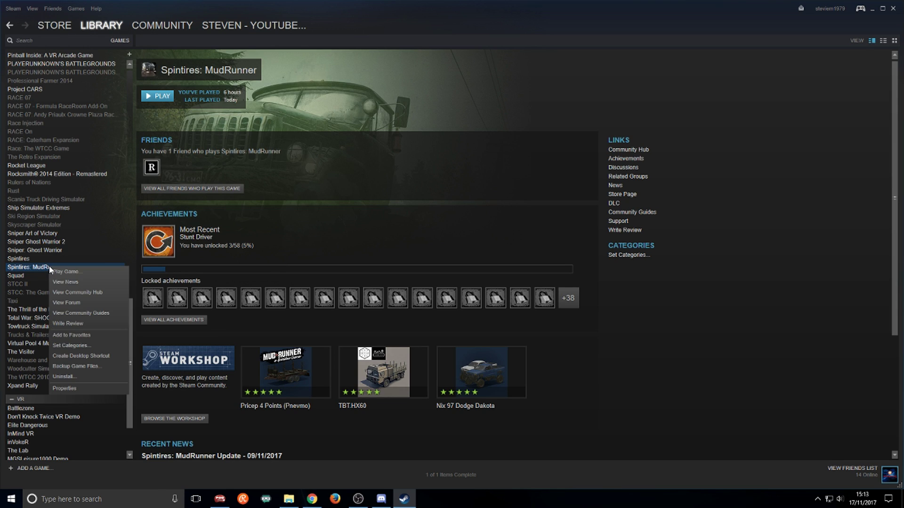
left_click(64, 388)
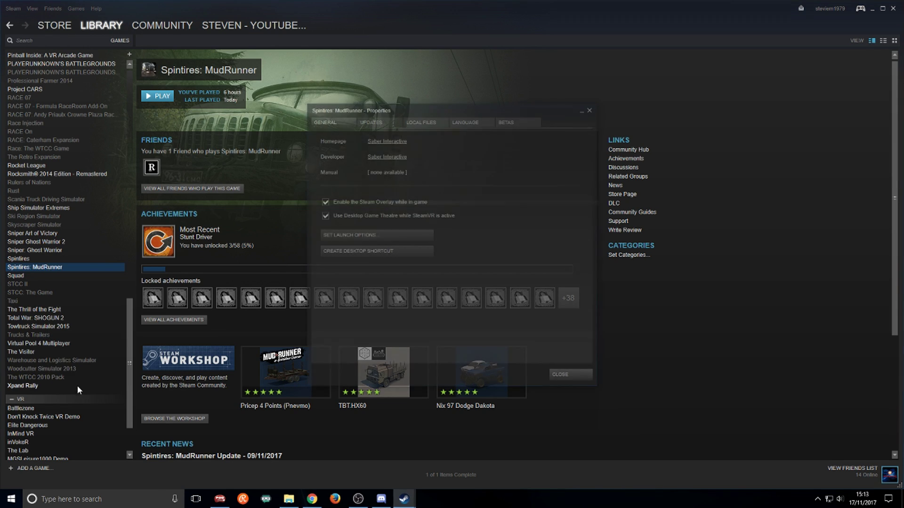
left_click(421, 122)
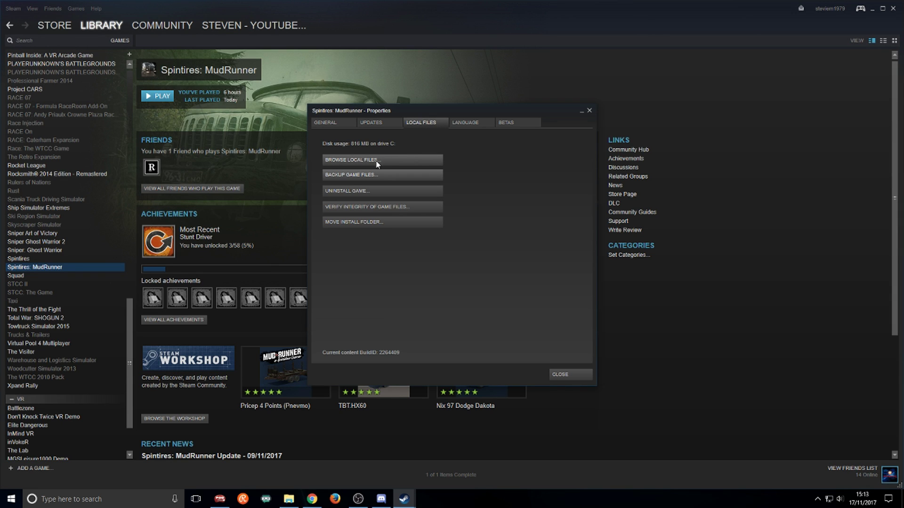
left_click(398, 160)
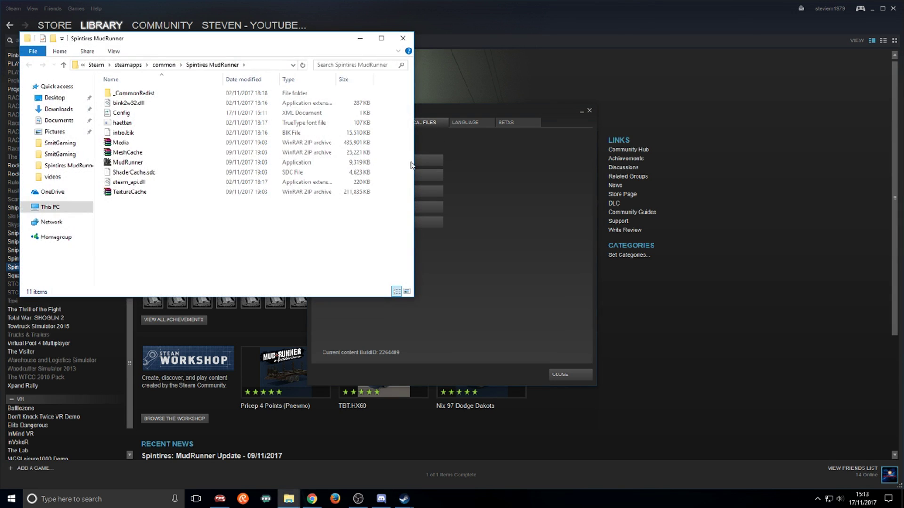
- Clear Steam and the game properties off the desktop and place the Spintires MudRunner folder window beside the Downloads window
left_click(571, 374)
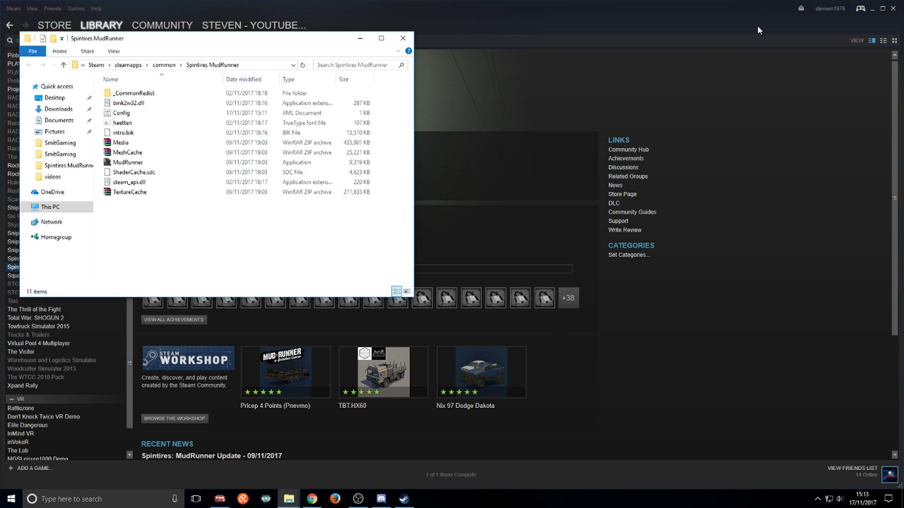
left_click(872, 8)
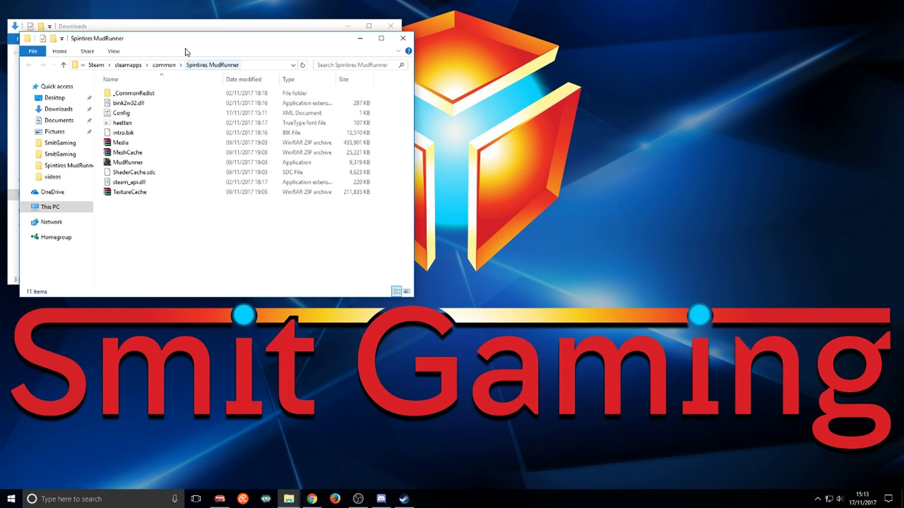
left_click_drag(183, 42, 574, 32)
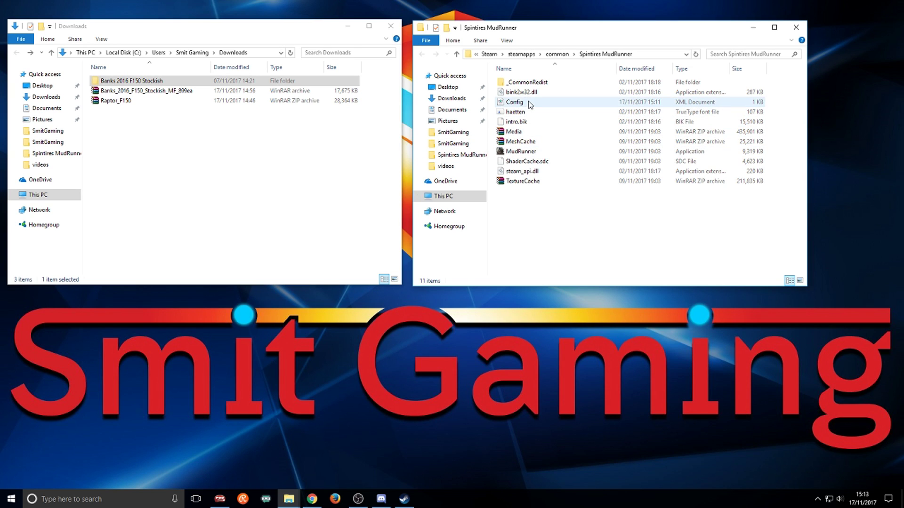
- Create a folder named Media in the Spintires MudRunner game folder
right_click(526, 207)
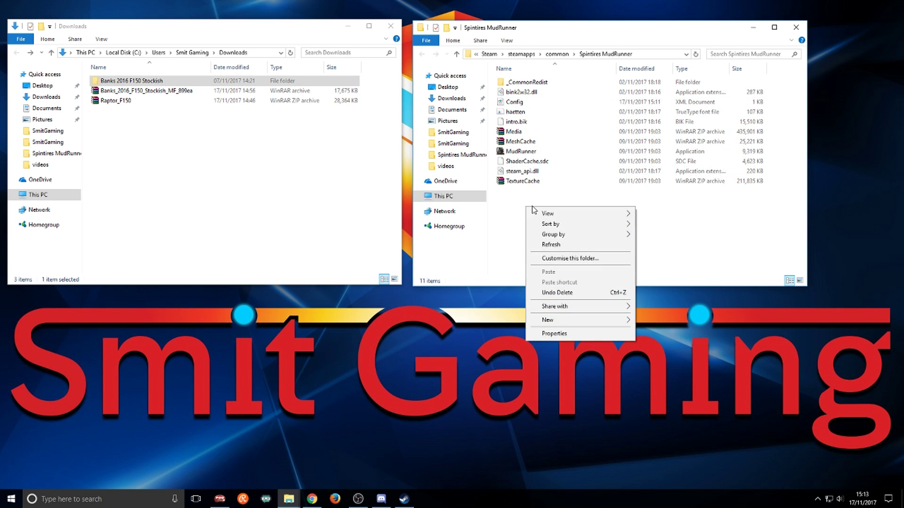
mouse_move(594, 318)
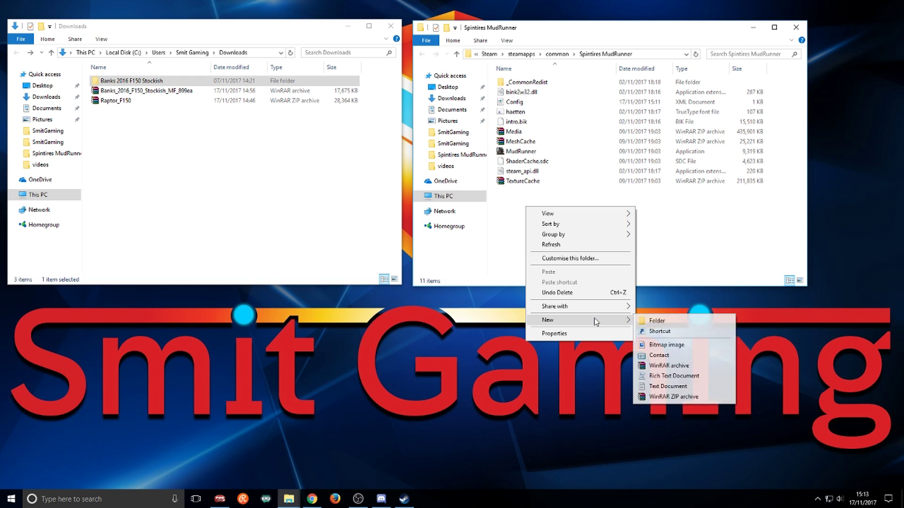
left_click(648, 321)
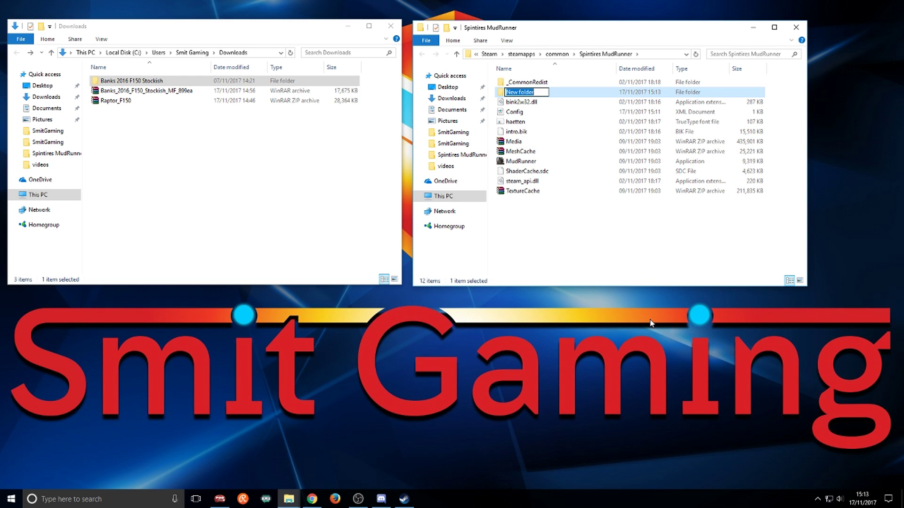
type("Media")
left_click(578, 236)
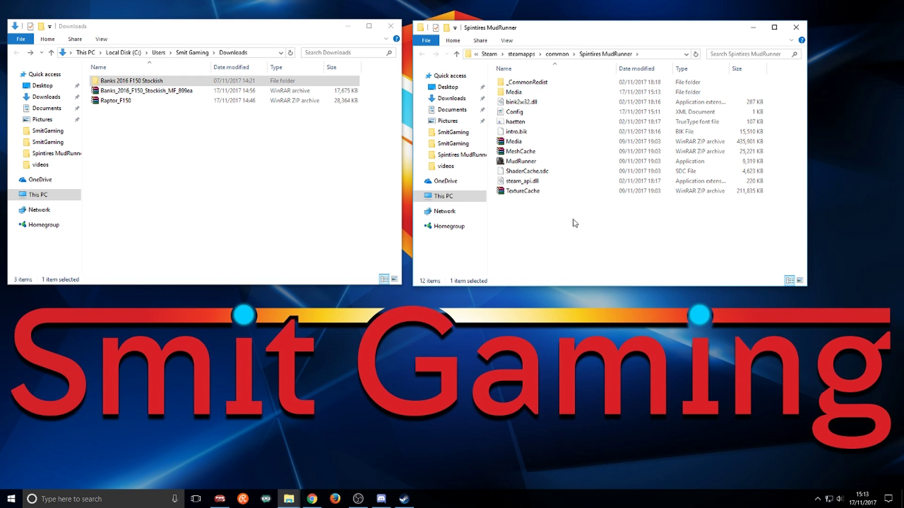
- Open the game's Config file in Notepad and insert a copy of the Media.zip MediaPath line directly above the original
right_click(515, 113)
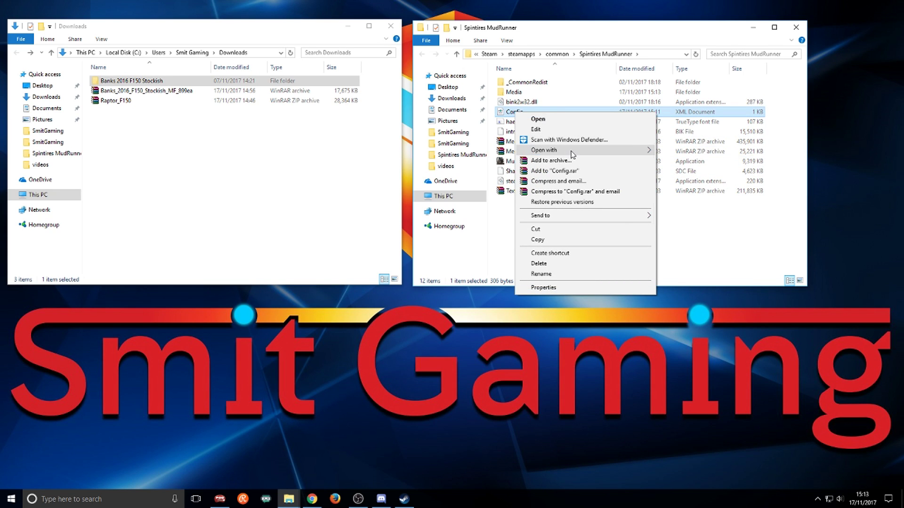
mouse_move(597, 151)
left_click(685, 172)
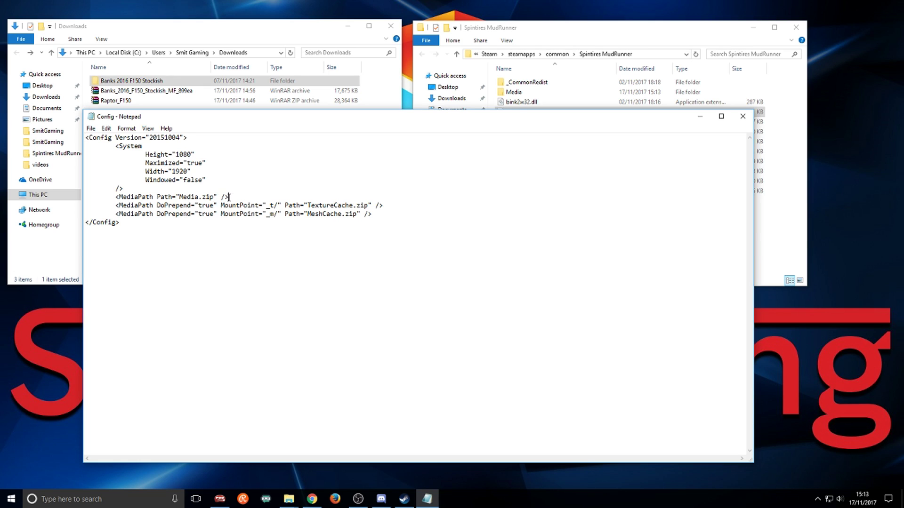
left_click_drag(229, 197, 123, 198)
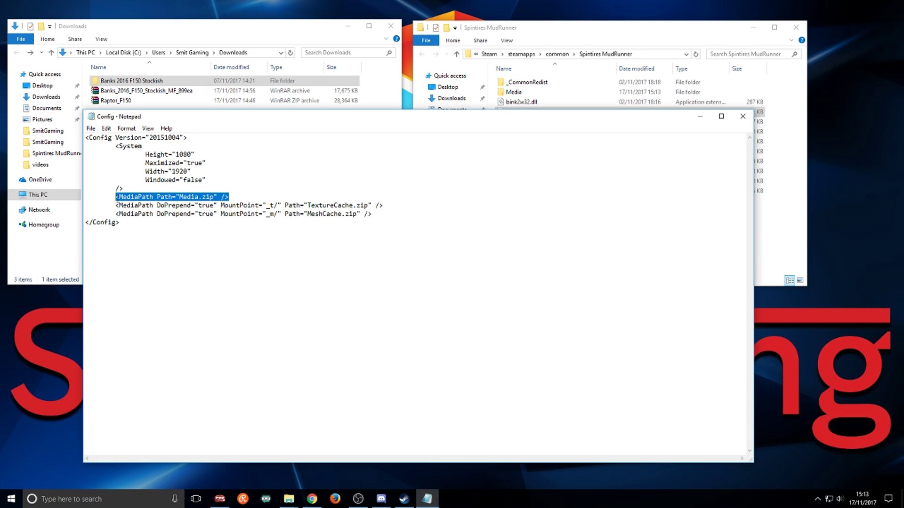
right_click(127, 196)
left_click(141, 225)
left_click(132, 192)
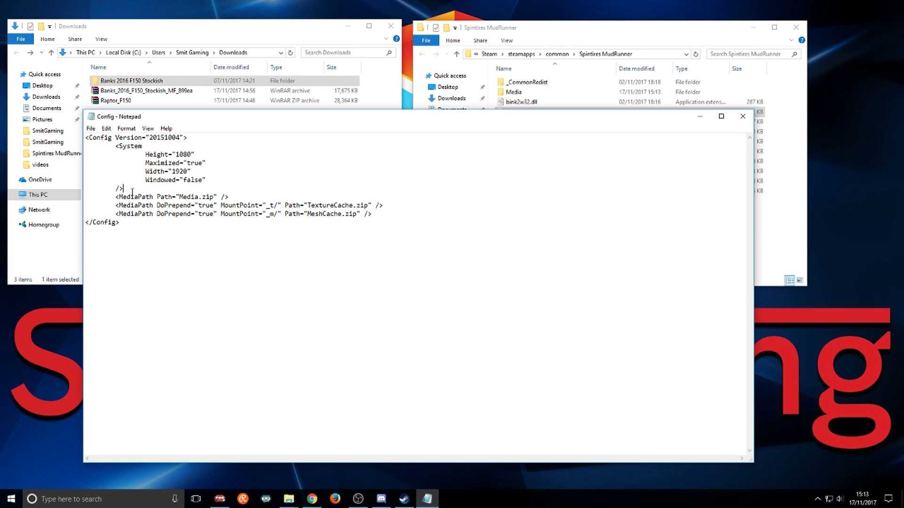
key("Return")
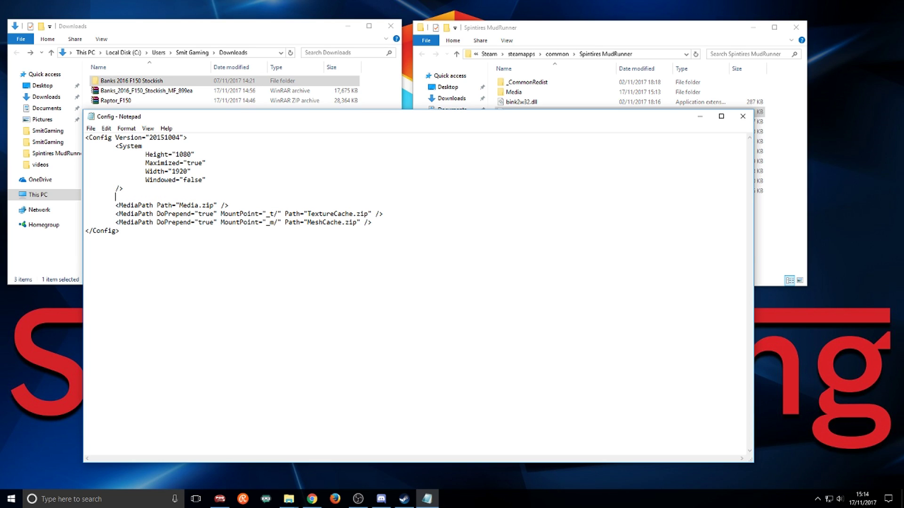
key("ctrl+v")
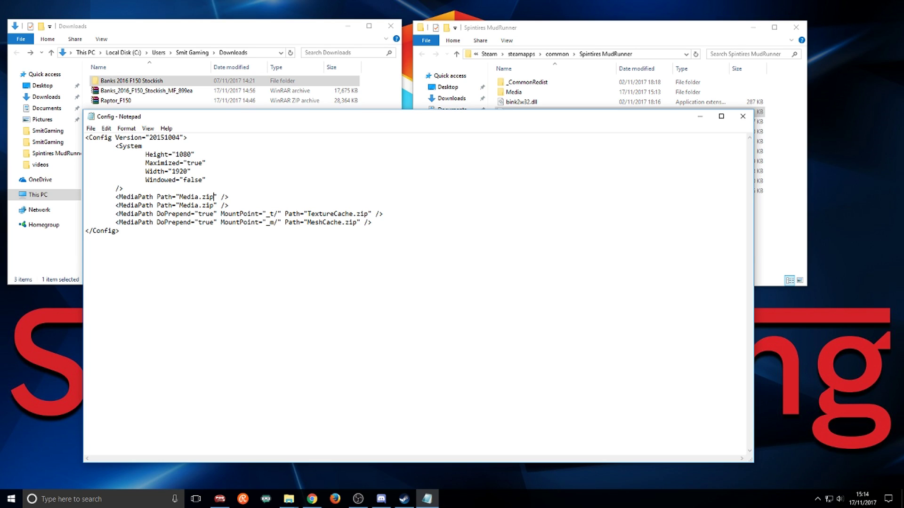
- Change the path in the first MediaPath line to "Media", then save and close the Config file
key("BackSpace")
key("BackSpace")
key("BackSpace")
key("BackSpace")
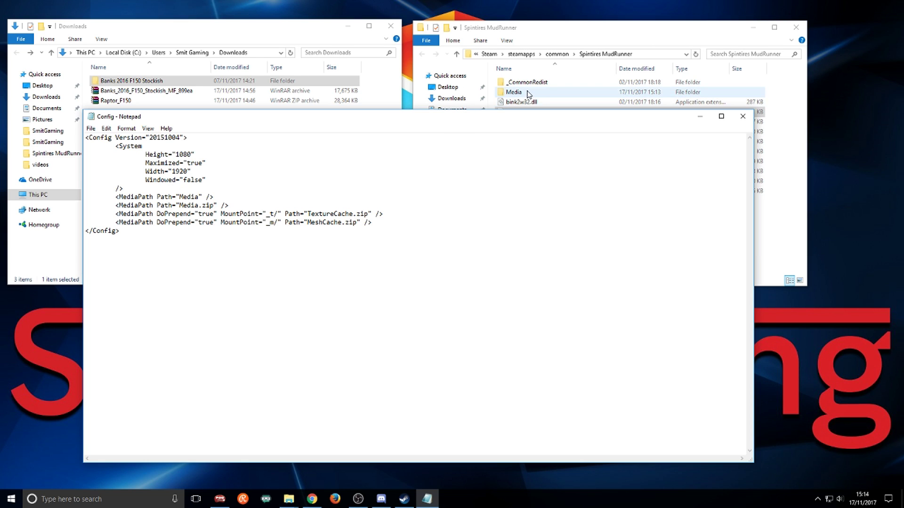
left_click(92, 129)
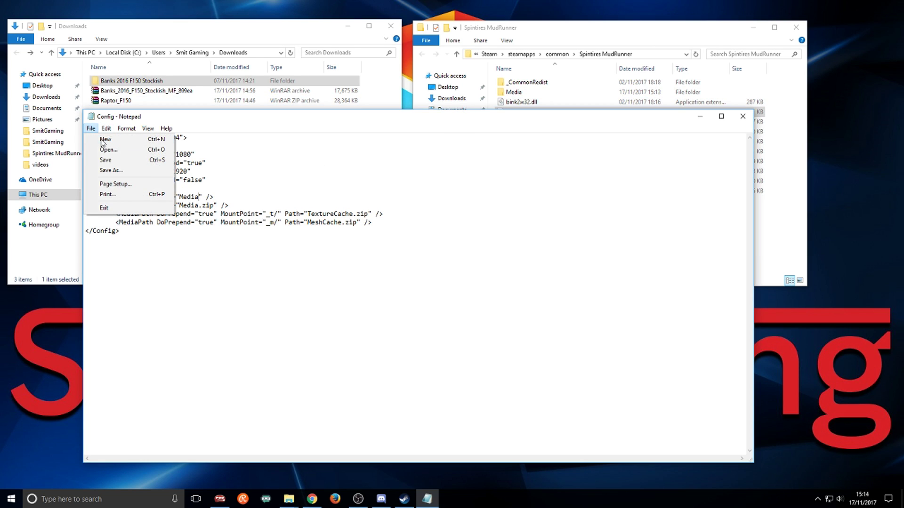
left_click(106, 160)
left_click(742, 116)
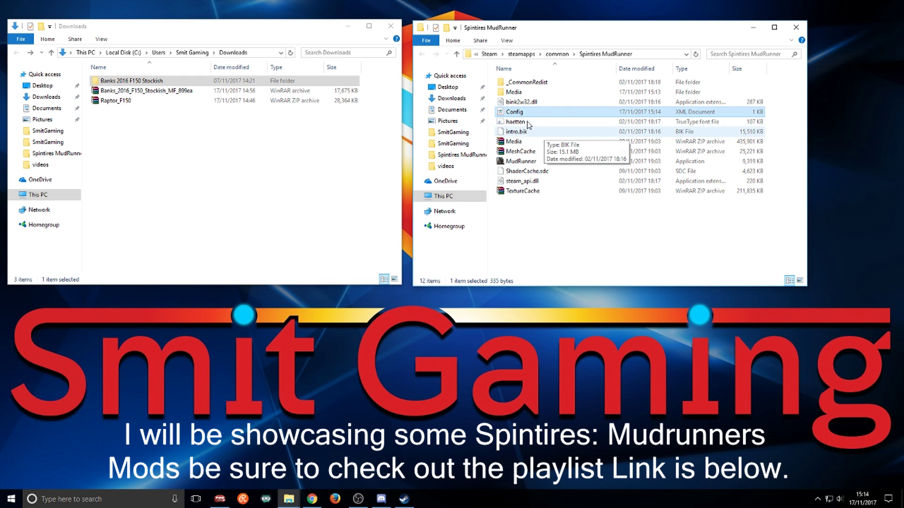
- Move everything from the Banks 2016 F150 Stockish mod's Media folder into the game's Media folder, then return to the Spintires MudRunner folder
double_click(512, 93)
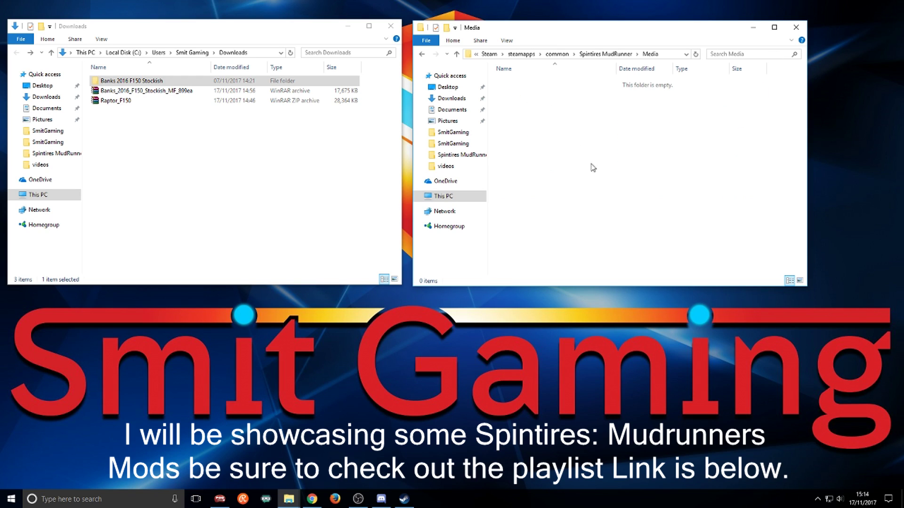
left_click(107, 84)
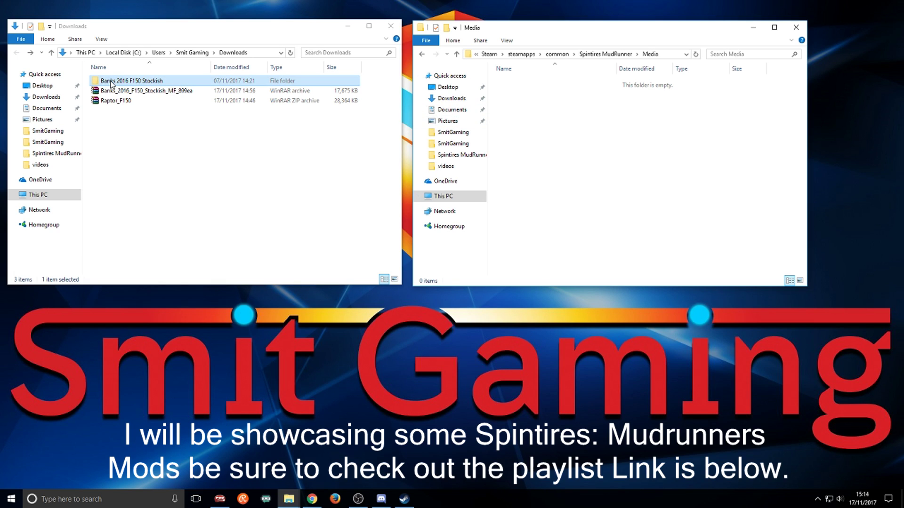
double_click(115, 83)
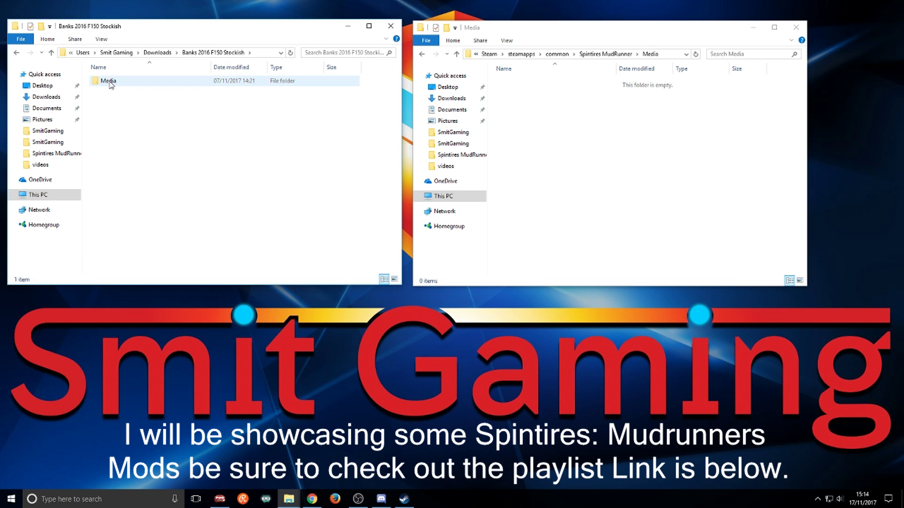
double_click(108, 84)
left_click_drag(130, 165, 103, 87)
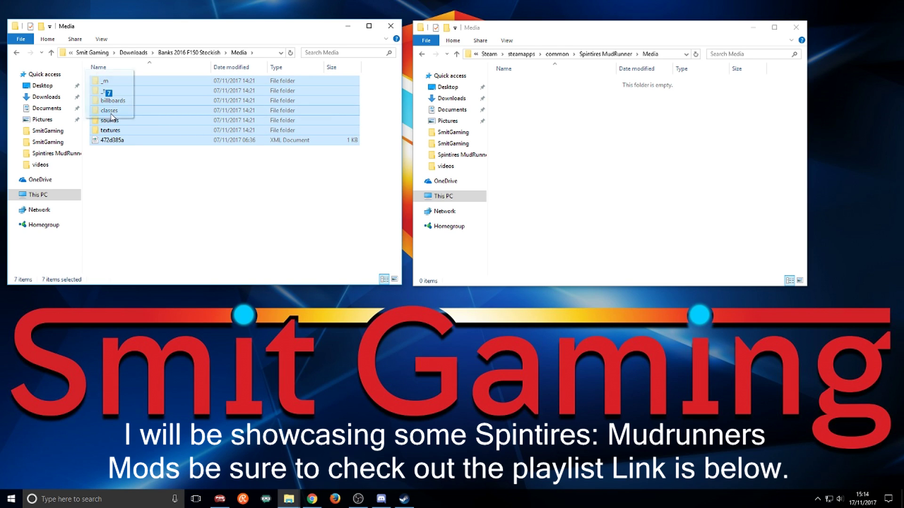
left_click_drag(173, 127, 537, 156)
right_click(564, 176)
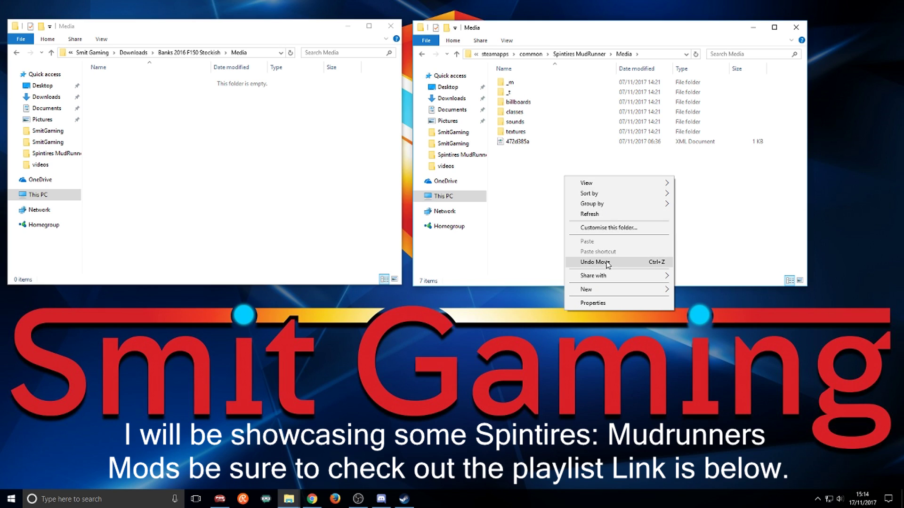
left_click(152, 110)
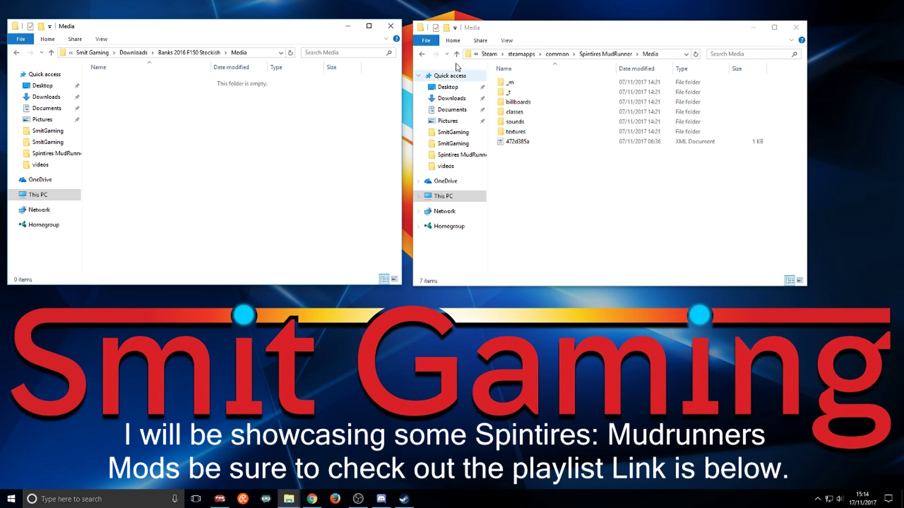
left_click(422, 55)
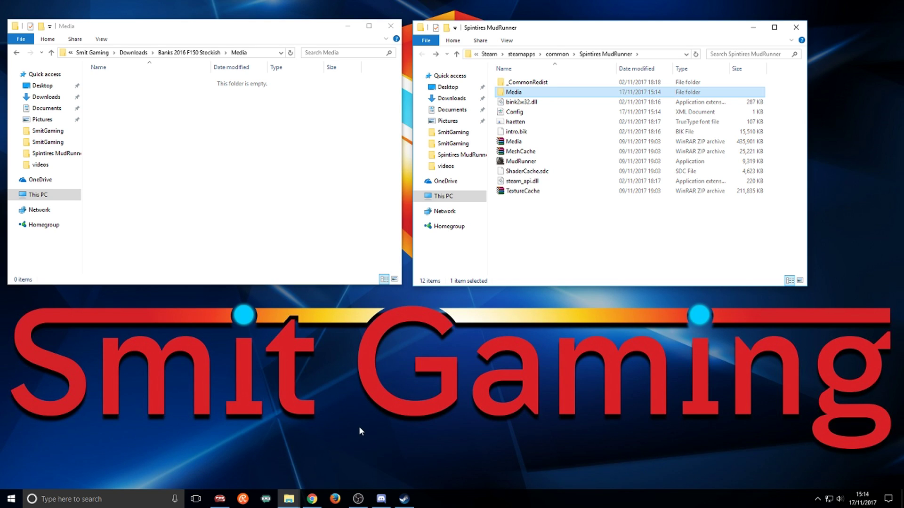
- Launch MudRunner from Steam and look through the trucks offered for the first single-player truck slot
left_click(405, 498)
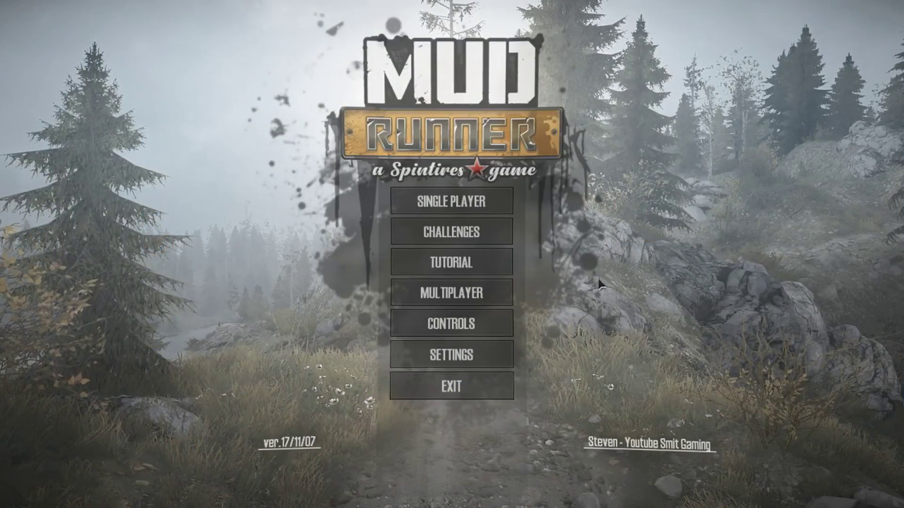
left_click(472, 207)
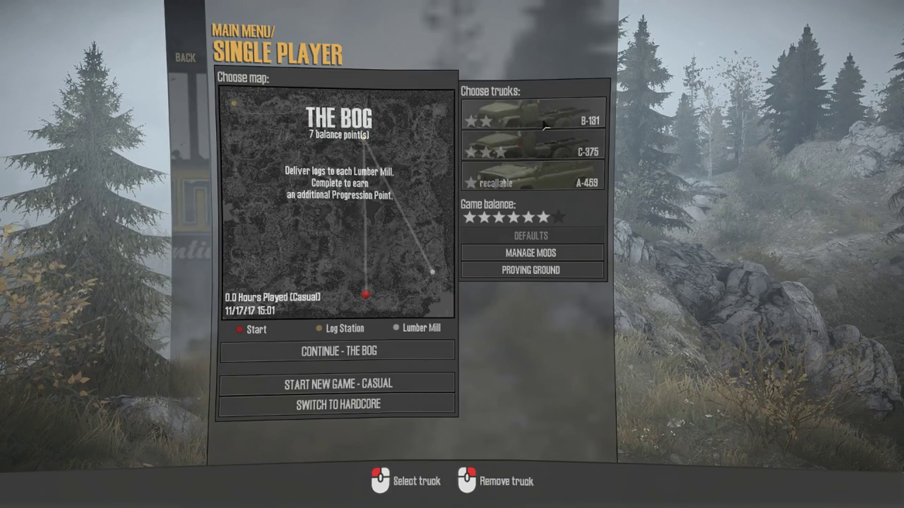
left_click(527, 115)
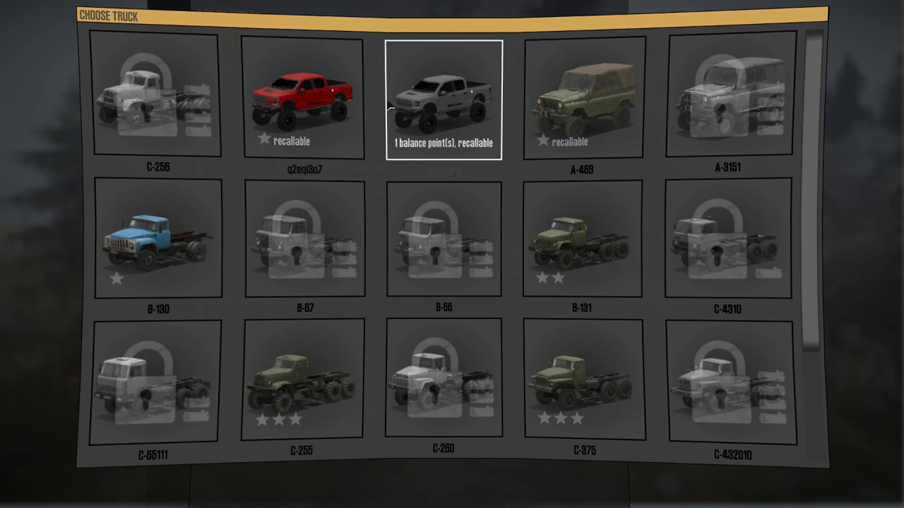
scroll(348, 118, "down", 1)
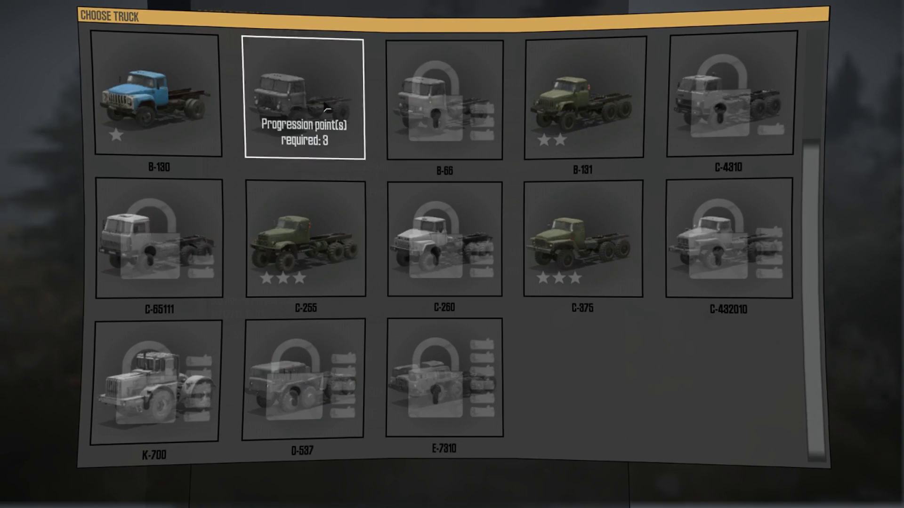
- Leave the truck list for File Explorer, return to the Spintires MudRunner folder and extract the Raptor_F150 archive directly into the Downloads folder
scroll(442, 377, "up", 1)
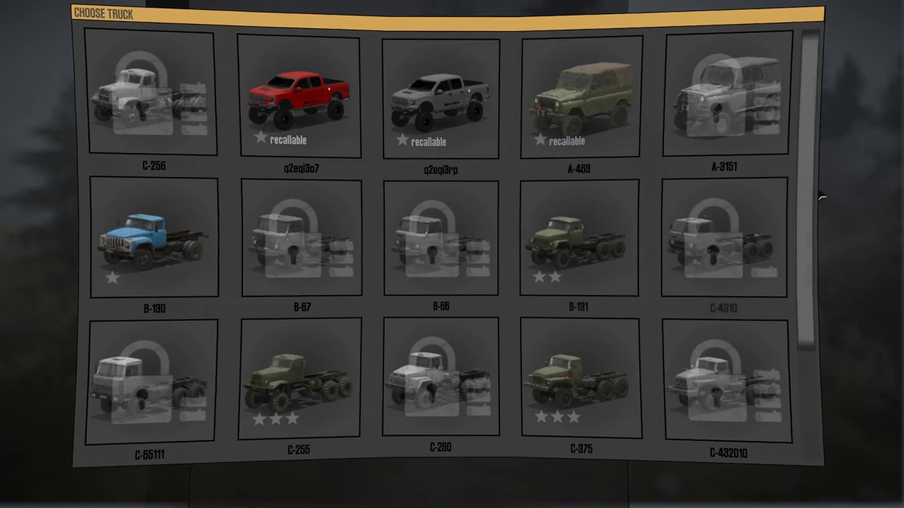
left_click(625, 184)
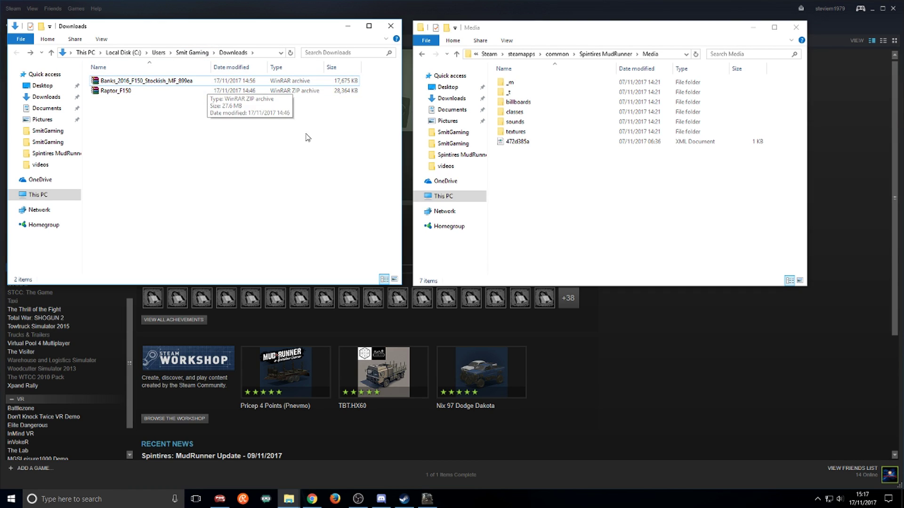
left_click(422, 54)
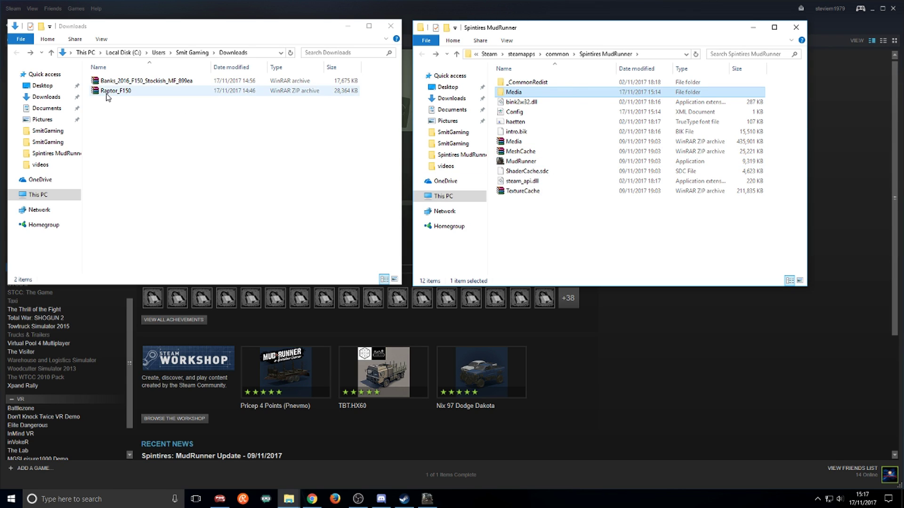
left_click(107, 96)
right_click(115, 90)
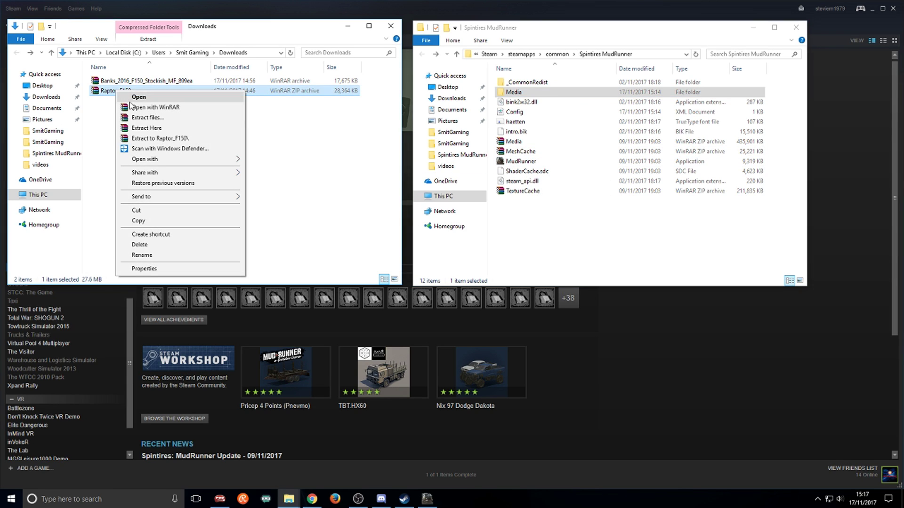
left_click(169, 127)
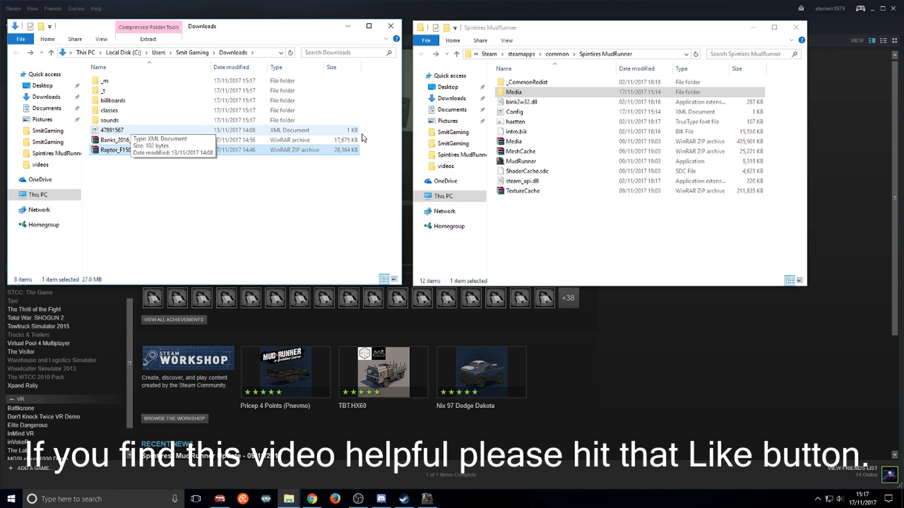
- Copy the five extracted Raptor F150 folders and the 47891567 XML file from Downloads into the game's Media folder
left_click_drag(373, 133, 513, 92)
double_click(512, 92)
right_click(183, 106)
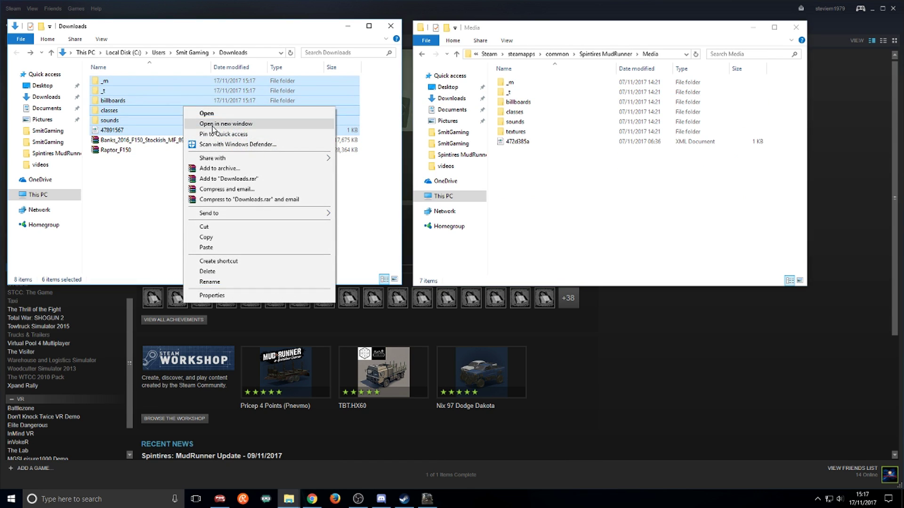
left_click(237, 236)
right_click(577, 199)
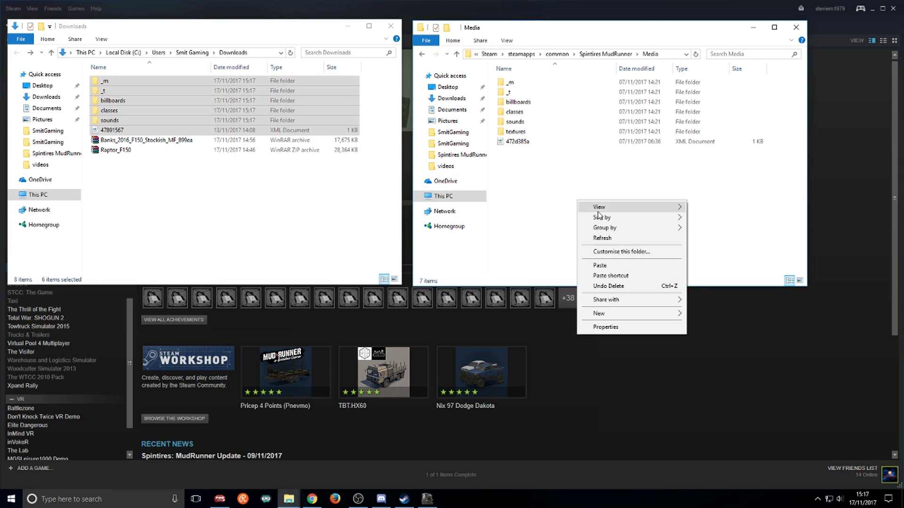
left_click(600, 266)
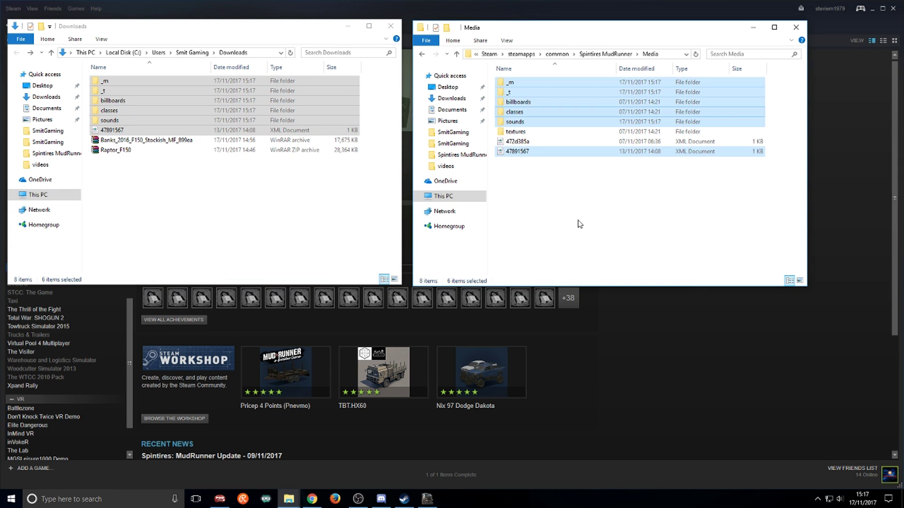
left_click(555, 212)
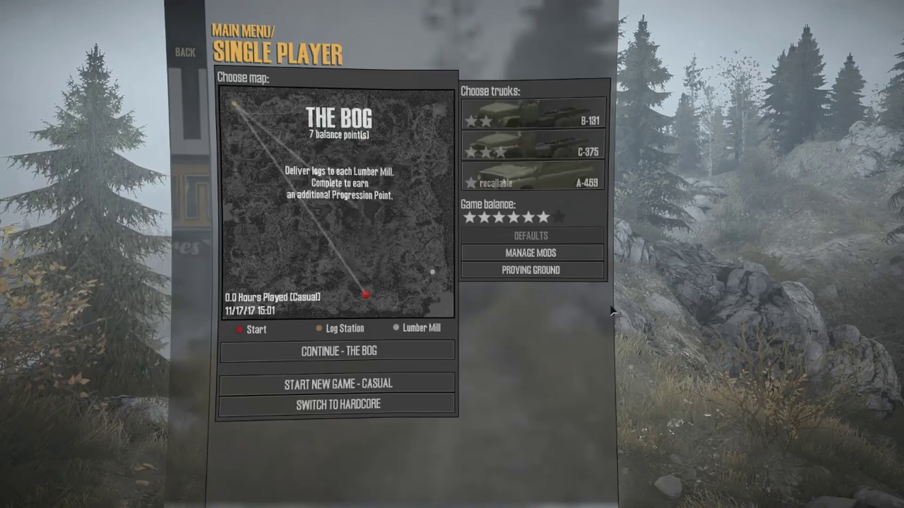
- Look through the trucks offered for the first single-player truck slot to find the Raptor F150 variants
left_click(531, 113)
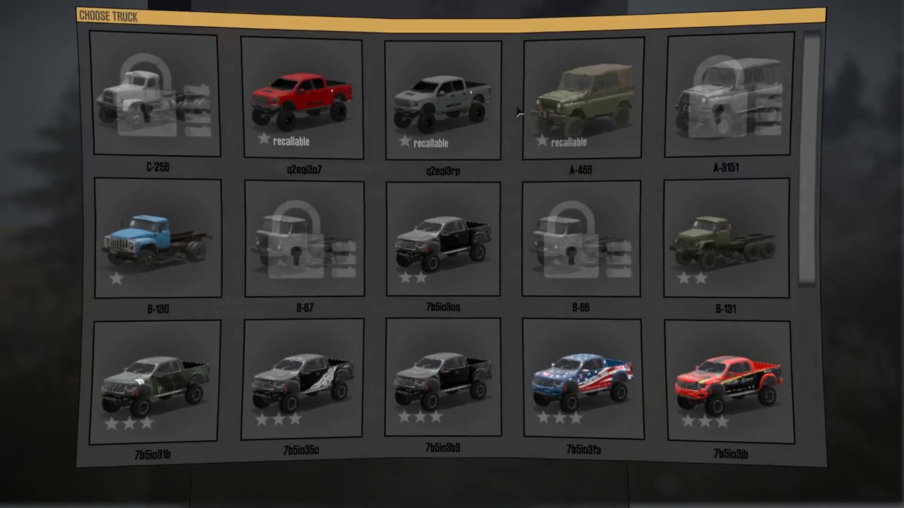
scroll(510, 279, "down", 4)
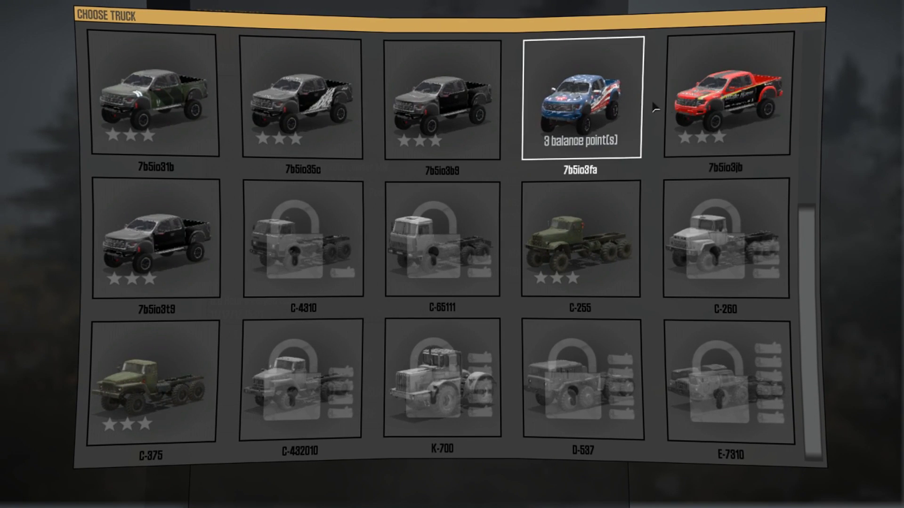
scroll(589, 162, "up", 4)
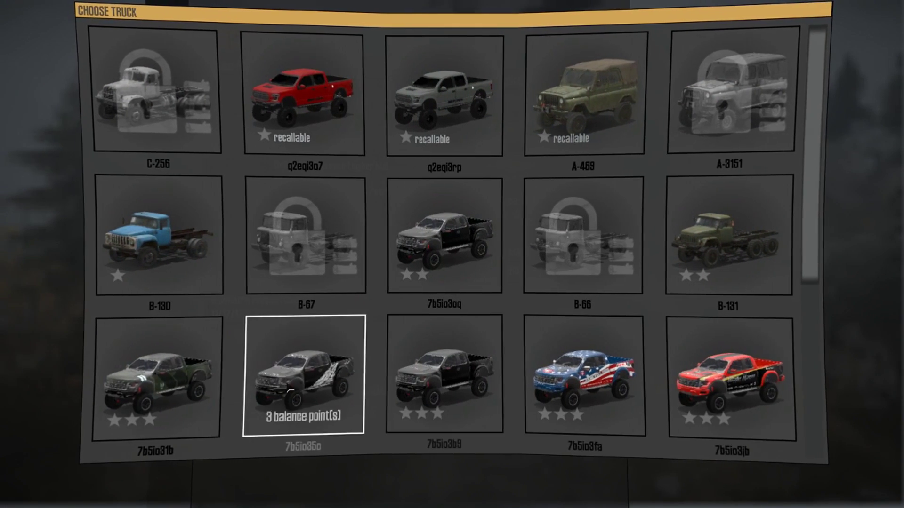
scroll(303, 377, "down", 2)
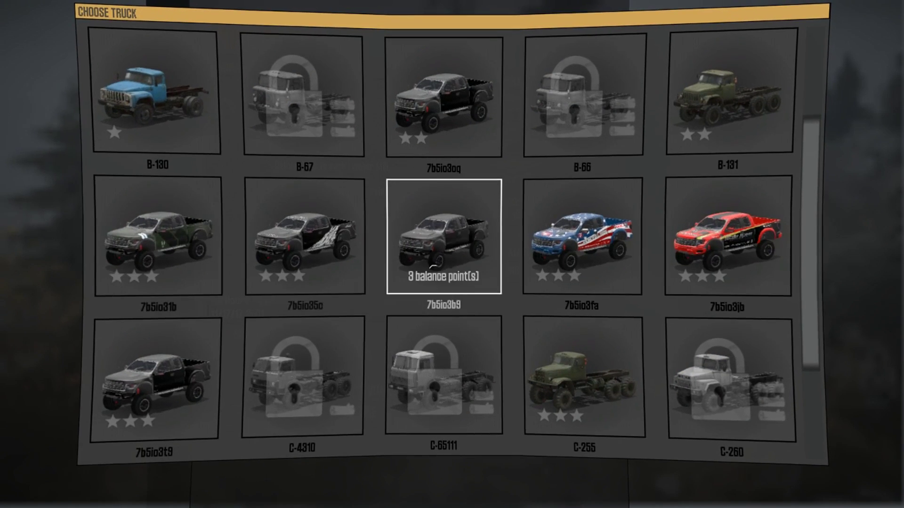
scroll(605, 272, "up", 2)
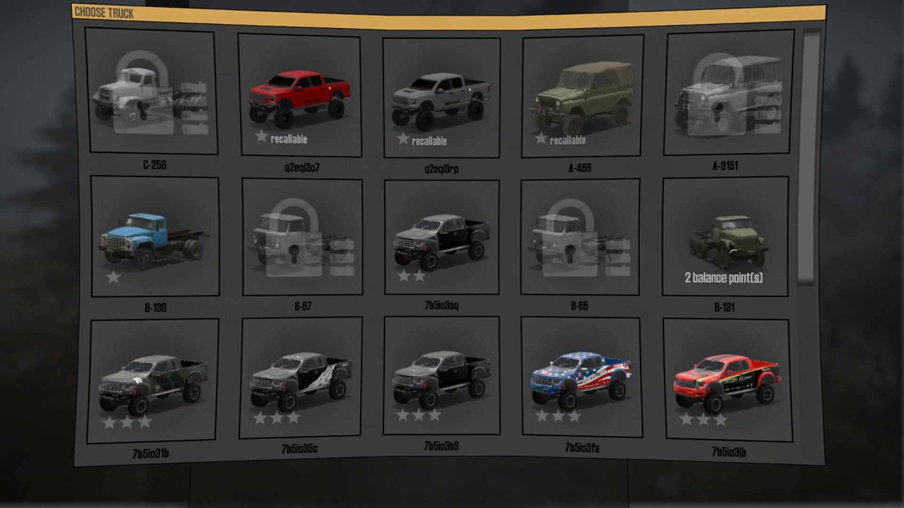
- Switch to Steam, find the Spintires: MudRunner Workshop by searching all workshops for "mud", and browse its most popular items
key("alt+Tab")
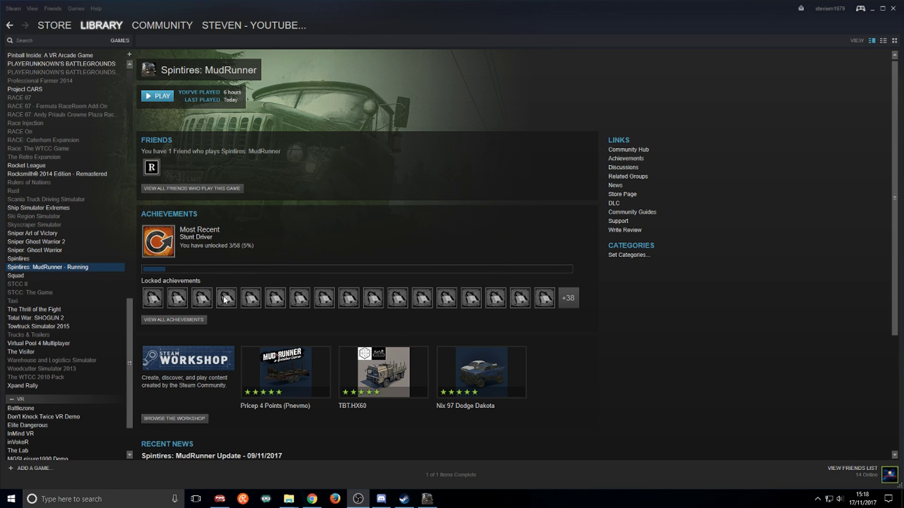
left_click(41, 269)
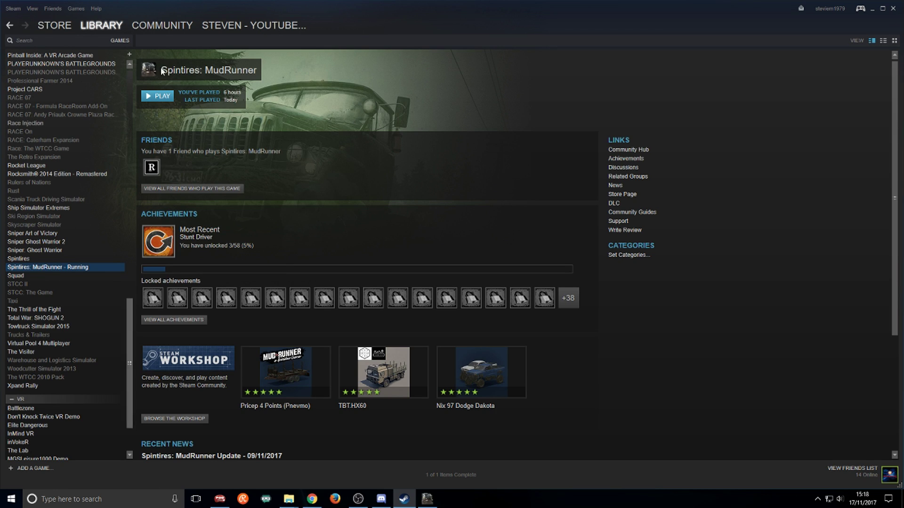
mouse_move(157, 32)
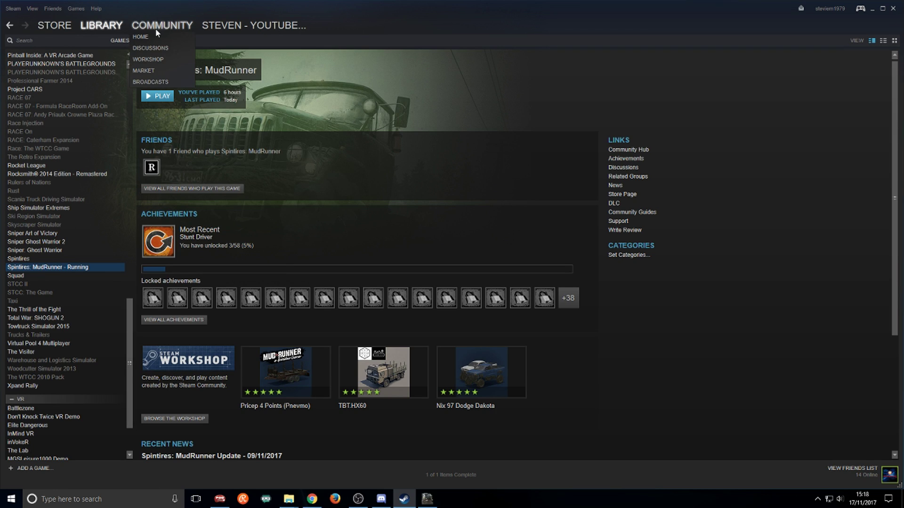
left_click(150, 59)
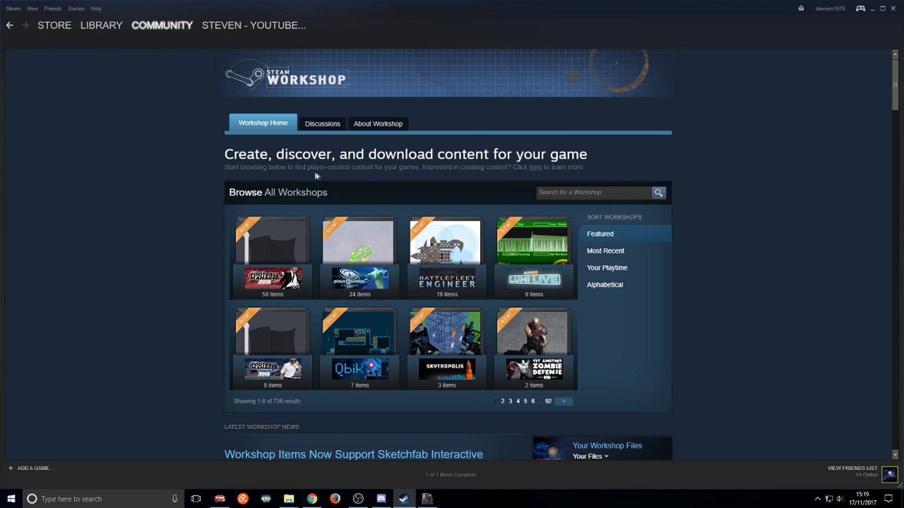
left_click(580, 193)
type("mud")
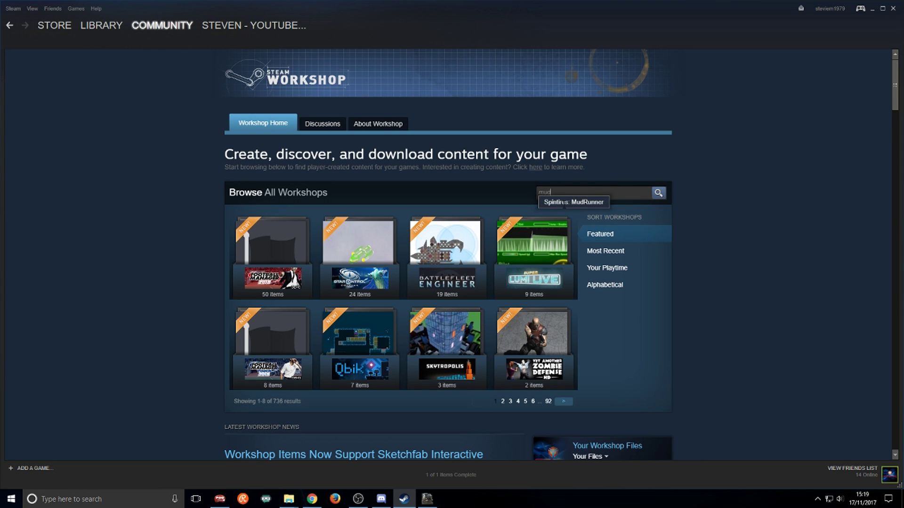
left_click(568, 203)
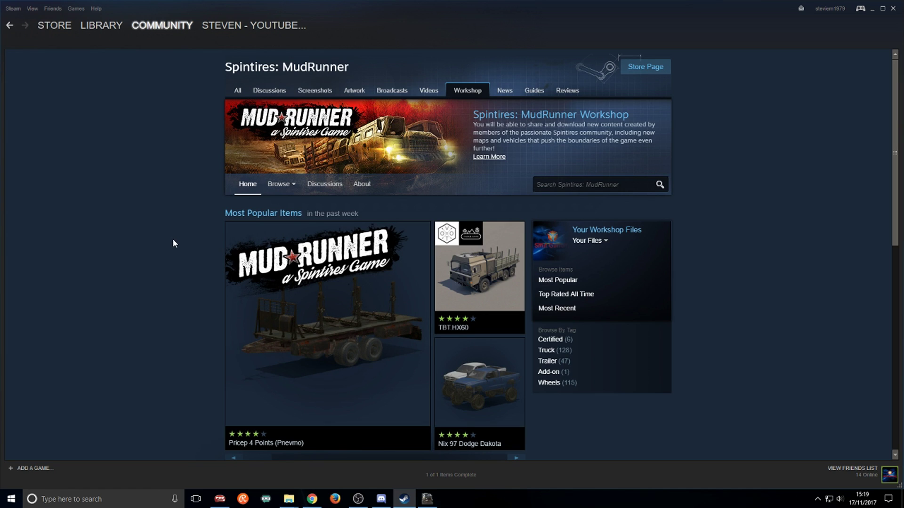
scroll(172, 238, "down", 2)
scroll(172, 243, "down", 2)
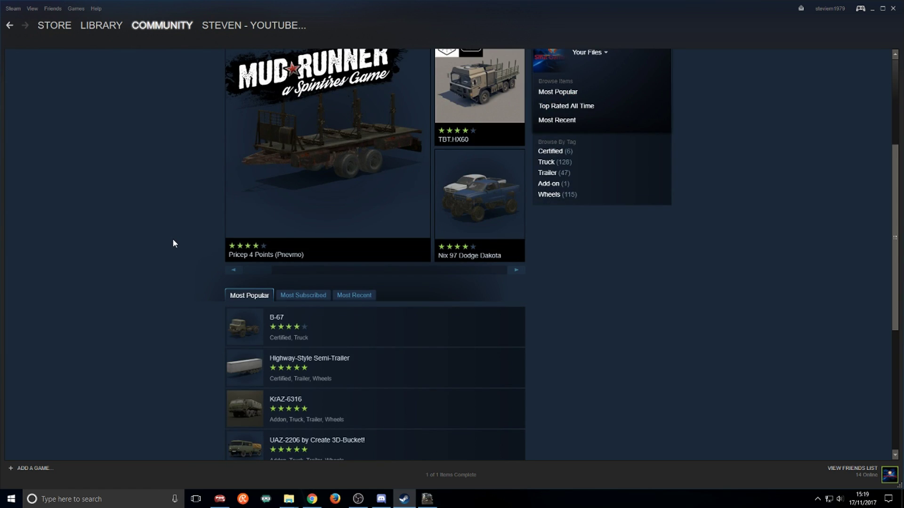
scroll(173, 241, "down", 5)
scroll(172, 241, "up", 9)
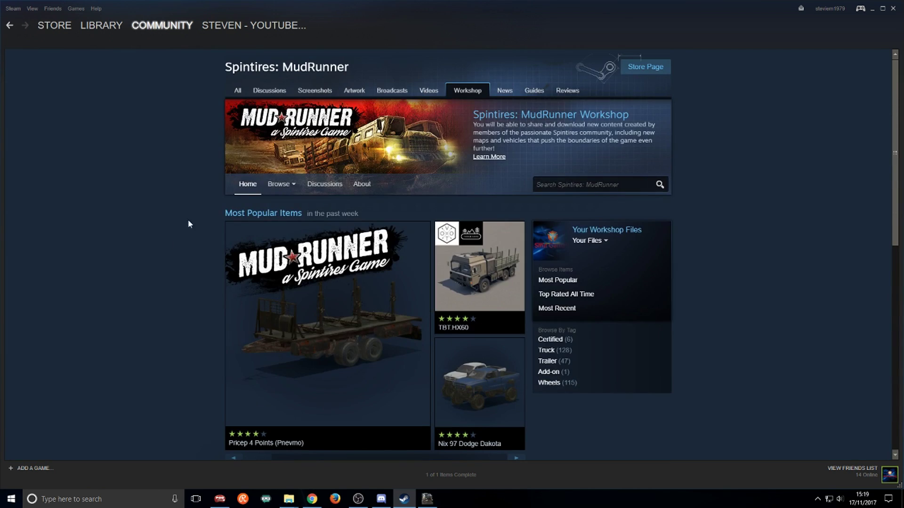
- Return to the game library and reach the MudRunner Workshop through the Steam community discussions for Spintires: MudRunner
mouse_move(60, 32)
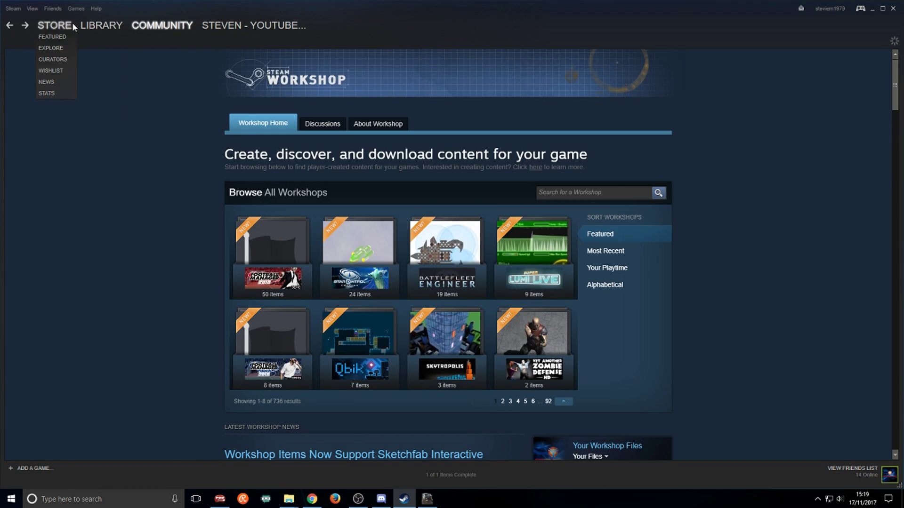
left_click(102, 25)
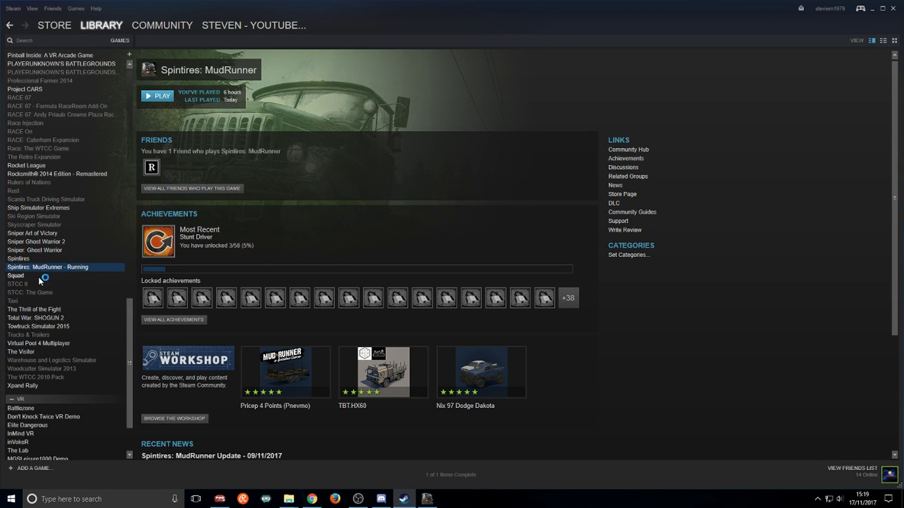
mouse_move(156, 22)
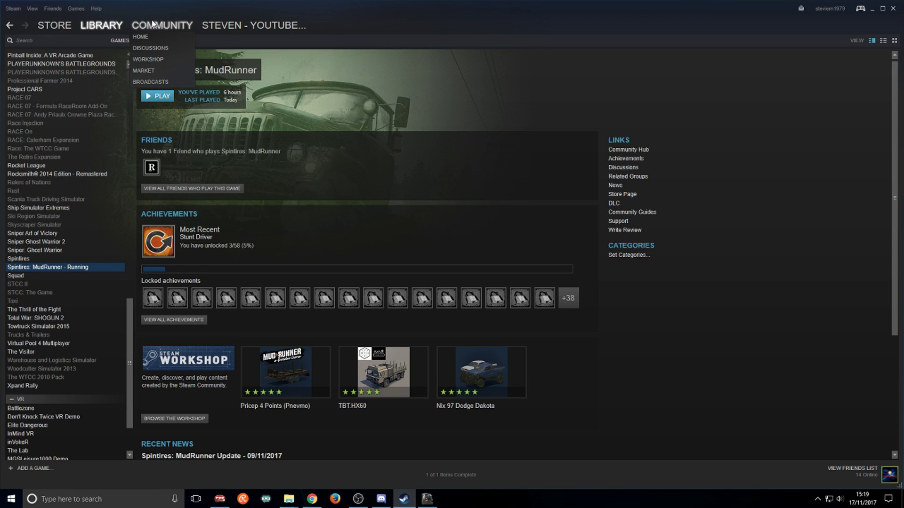
left_click(151, 47)
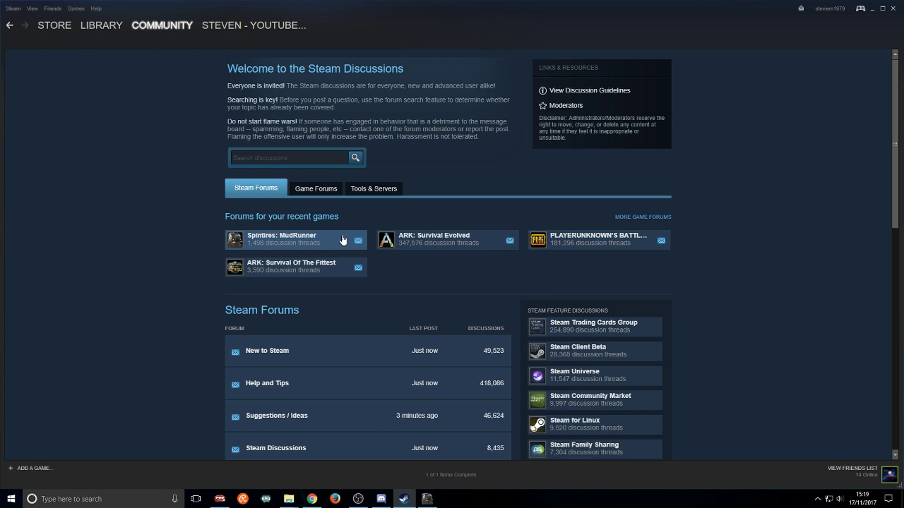
left_click(288, 244)
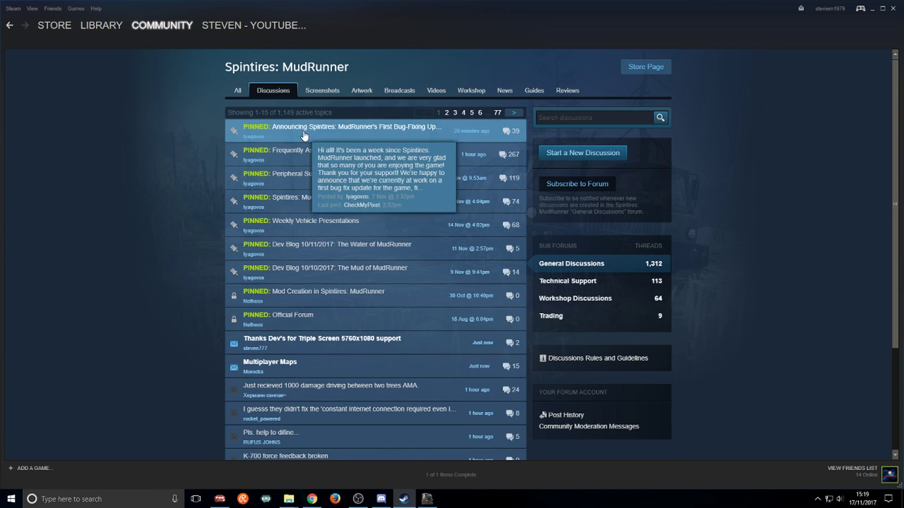
left_click(478, 98)
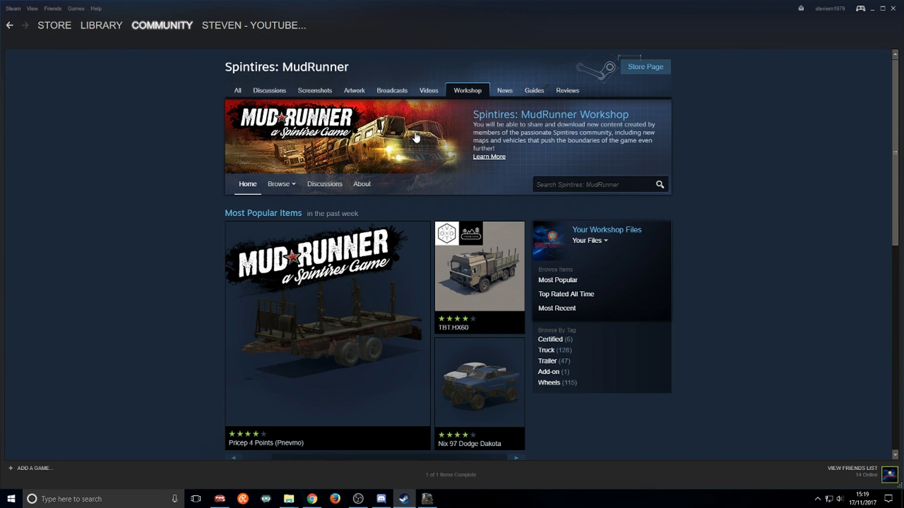
- Open the NH W170C loader from the Workshop's most popular items and subscribe to it
scroll(204, 173, "down", 1)
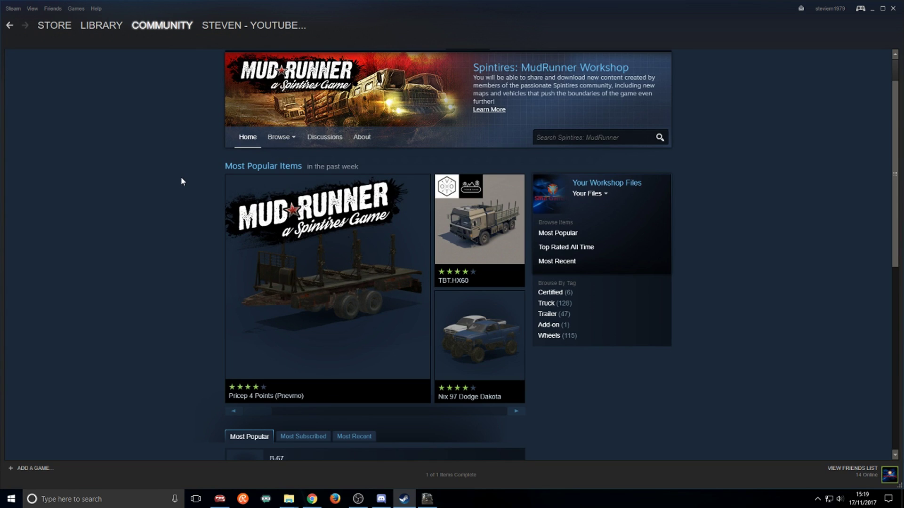
scroll(181, 178, "down", 5)
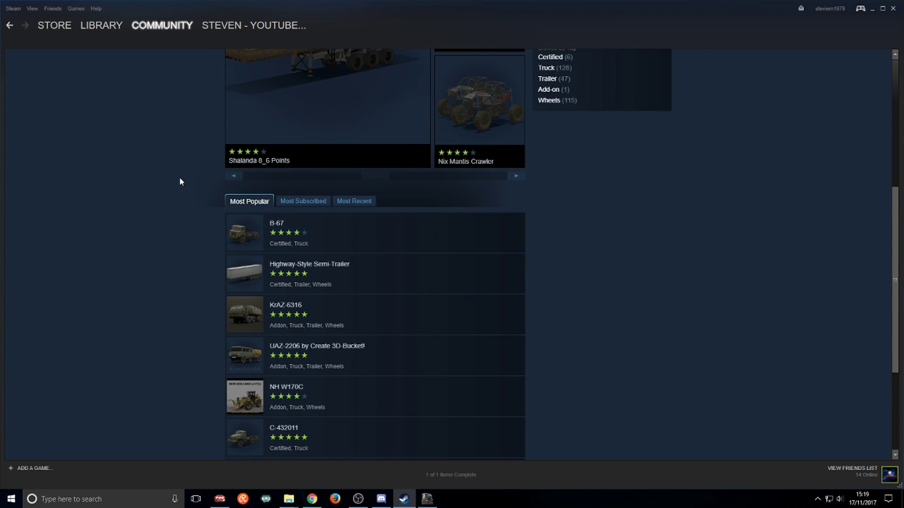
scroll(182, 181, "down", 1)
mouse_move(314, 268)
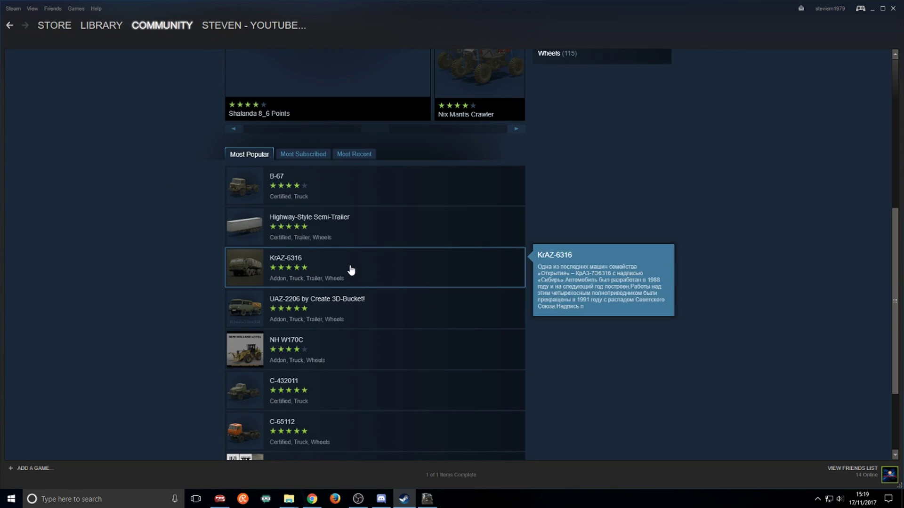
scroll(350, 269, "down", 3)
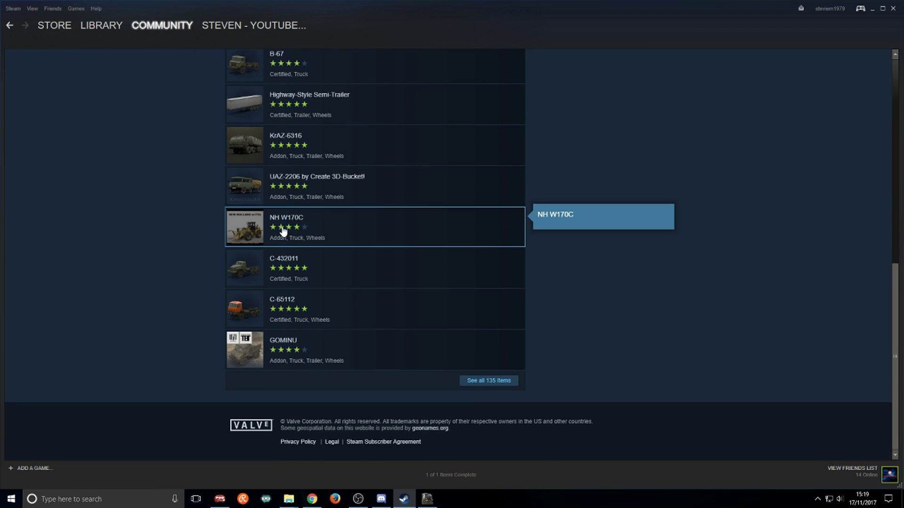
left_click(242, 233)
scroll(176, 226, "down", 1)
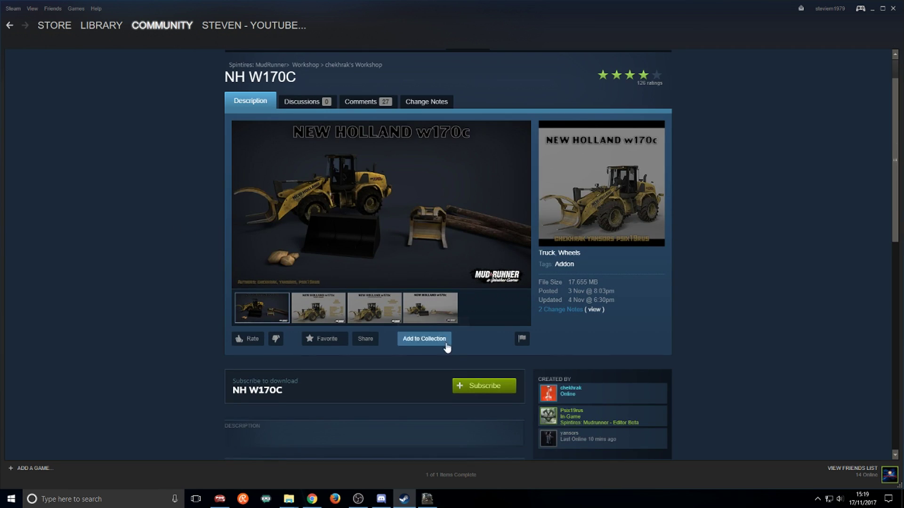
left_click(484, 387)
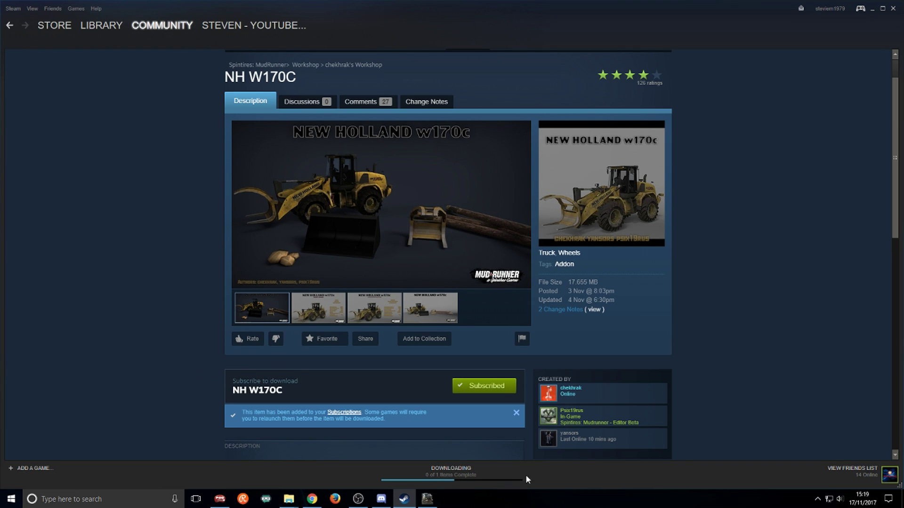
scroll(164, 363, "down", 2)
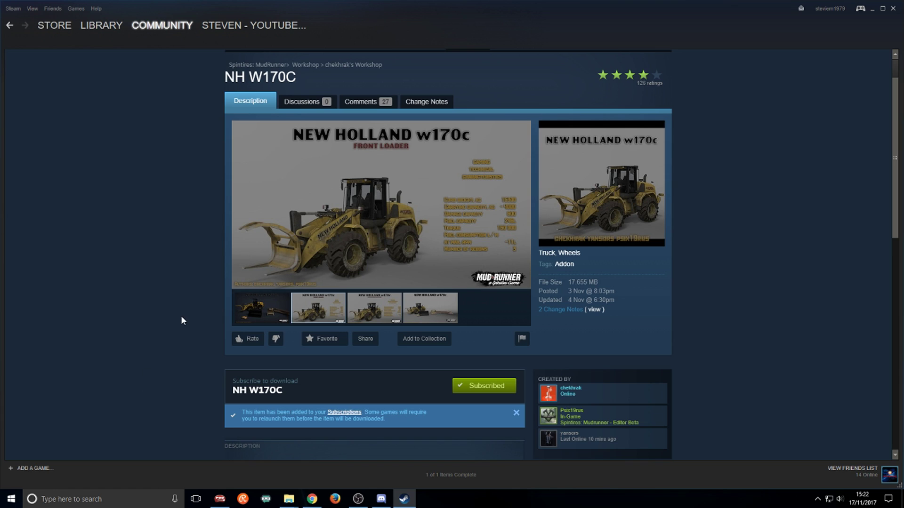
- Launch Spintires: MudRunner from the Steam library and accept the single-player mod list with NH W170C among the installed mods
left_click(102, 26)
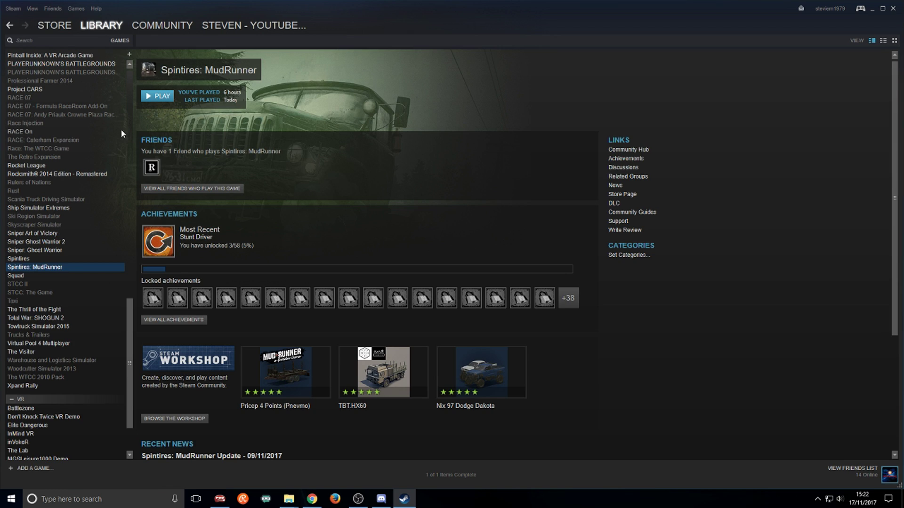
left_click(152, 99)
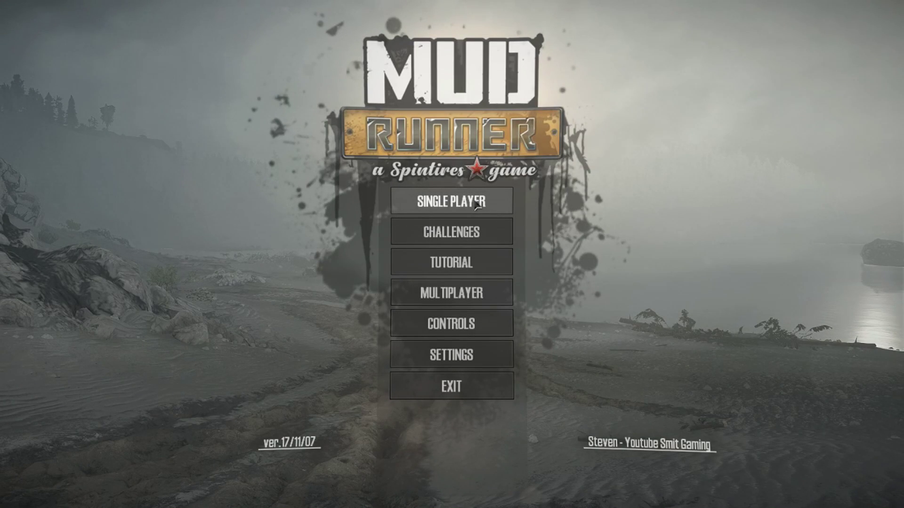
left_click(476, 204)
left_click(539, 254)
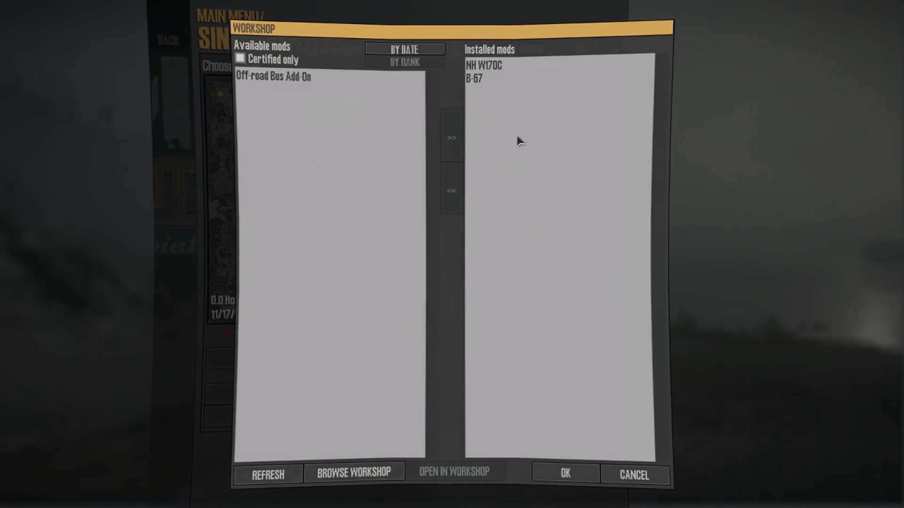
left_click(490, 67)
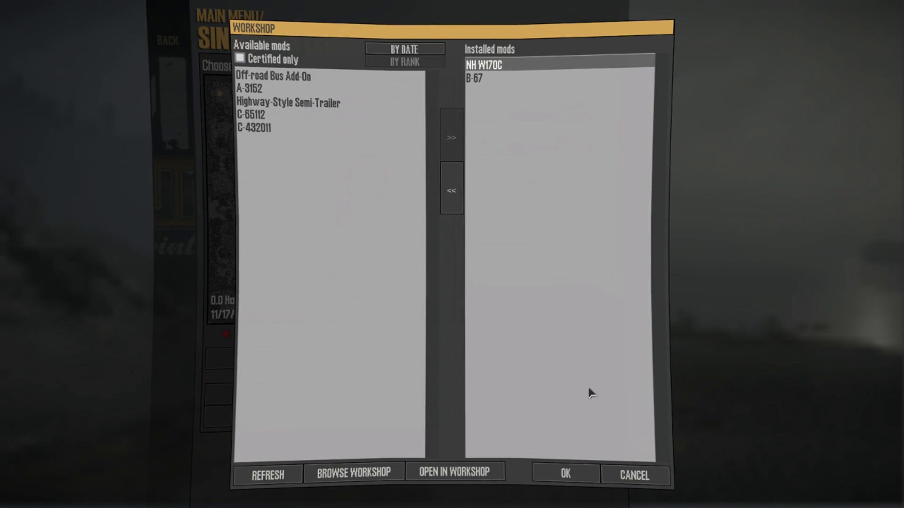
left_click(567, 474)
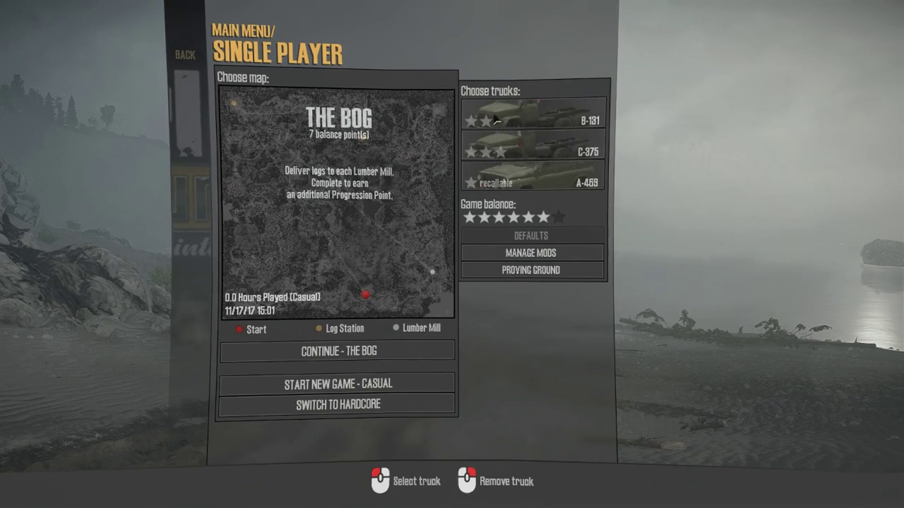
- Look for the NH W170C among the trucks offered for the first single-player truck slot, leaving the slot's truck as it is
left_click(532, 115)
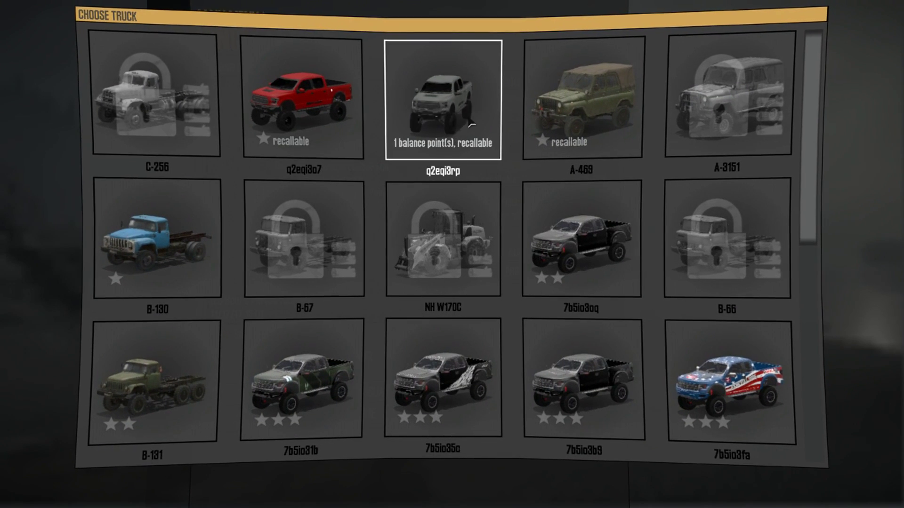
scroll(484, 120, "down", 1)
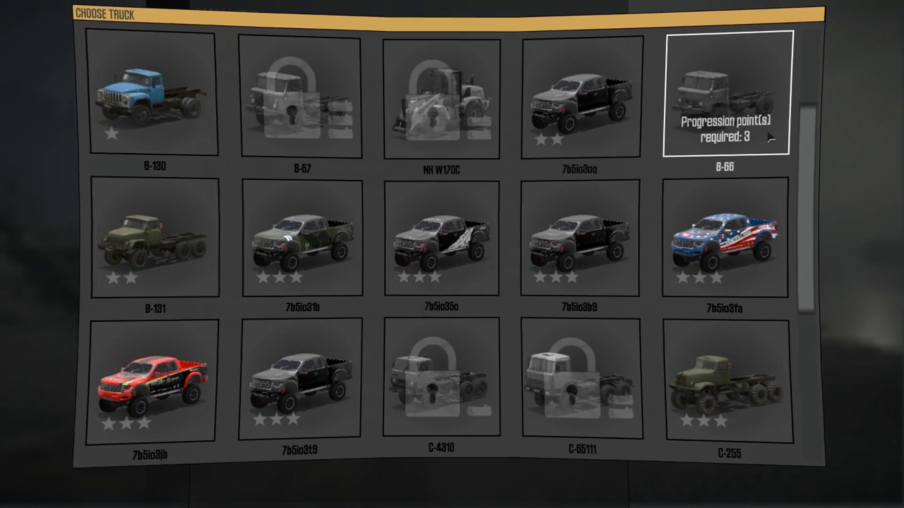
left_click(858, 115)
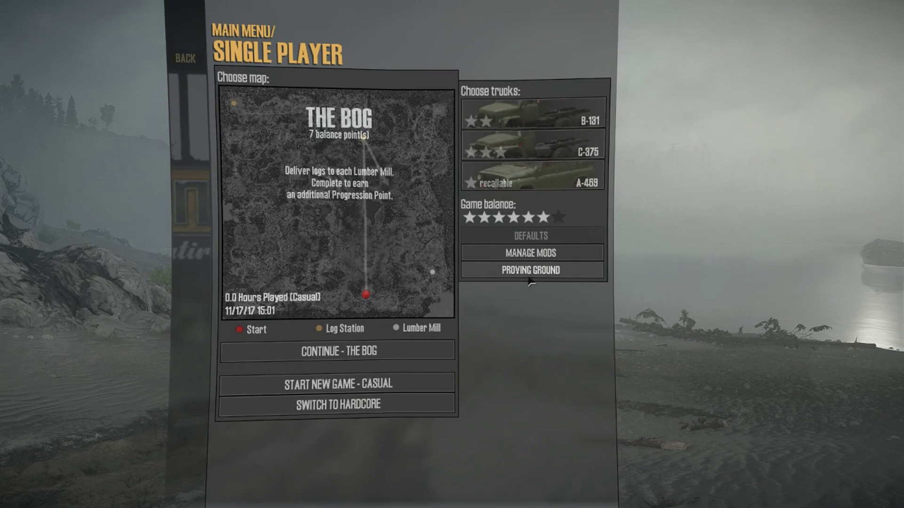
- Enter the Proving Ground and spawn the NH W170C loader beside the current truck
left_click(549, 275)
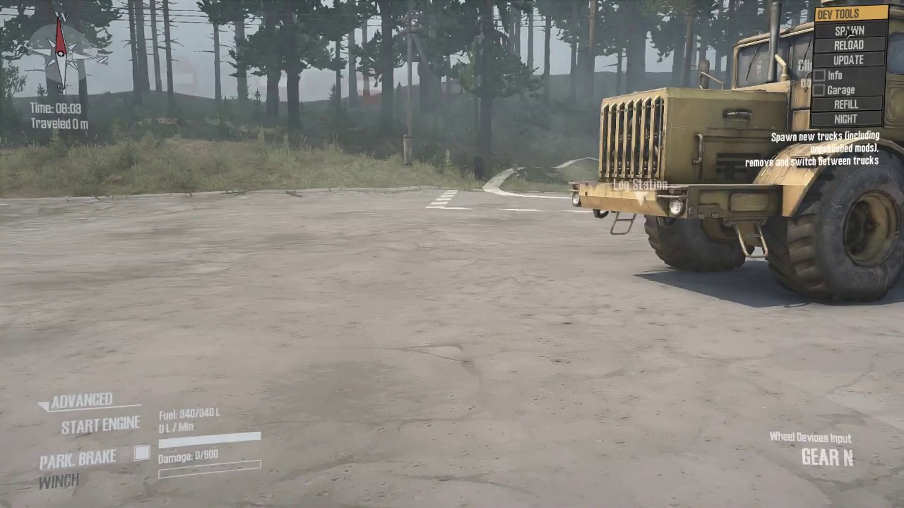
left_click(850, 29)
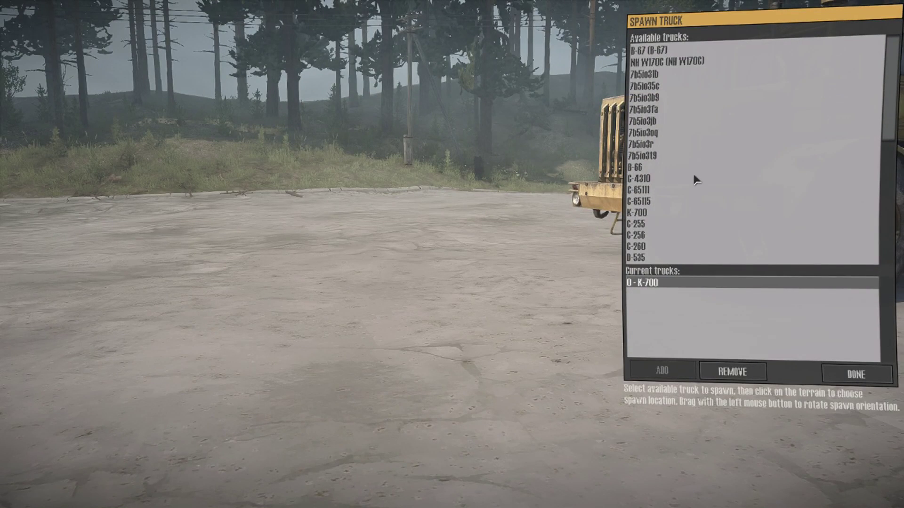
scroll(692, 174, "down", 3)
scroll(692, 173, "up", 3)
left_click(655, 61)
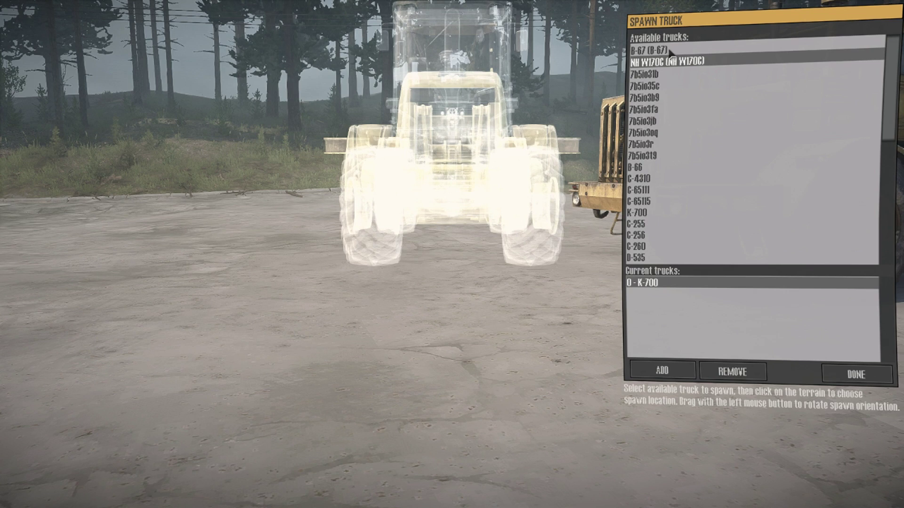
double_click(673, 66)
left_click(855, 374)
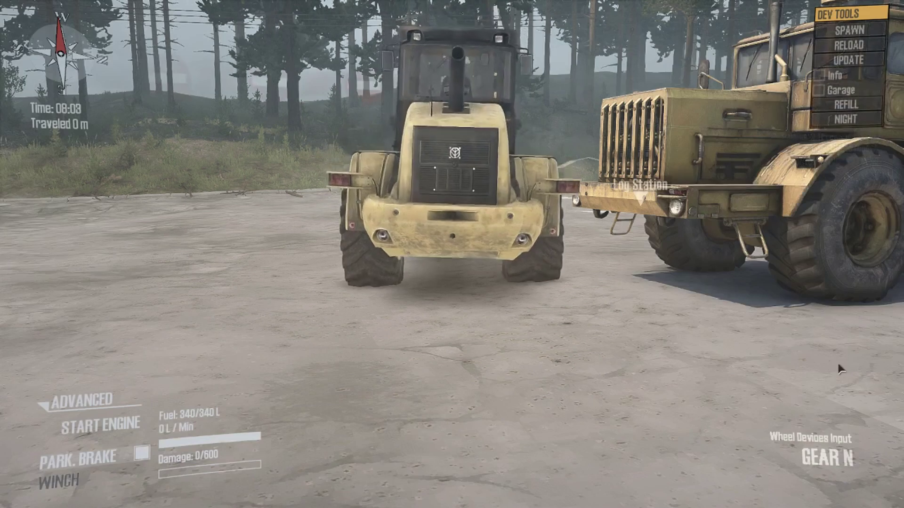
- Change the active truck to the spawned NH W170C through the advanced mode
left_click(81, 400)
left_click(105, 377)
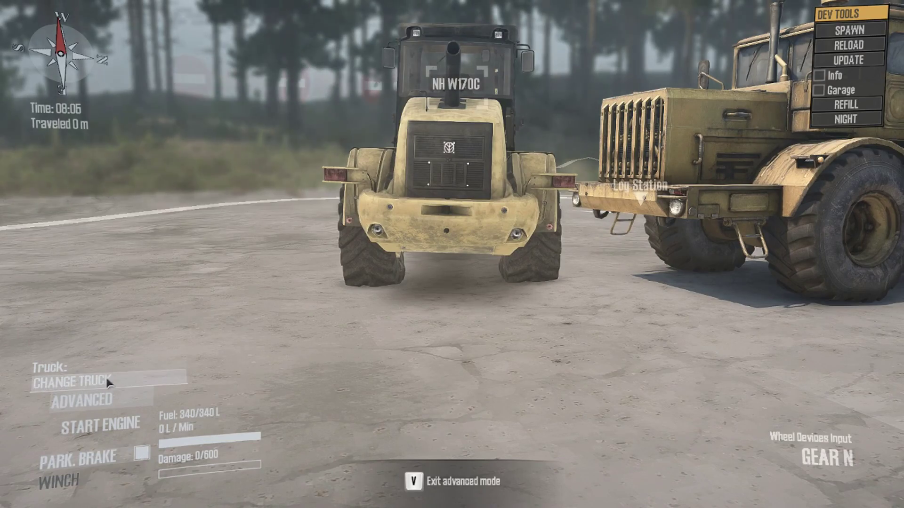
left_click(461, 85)
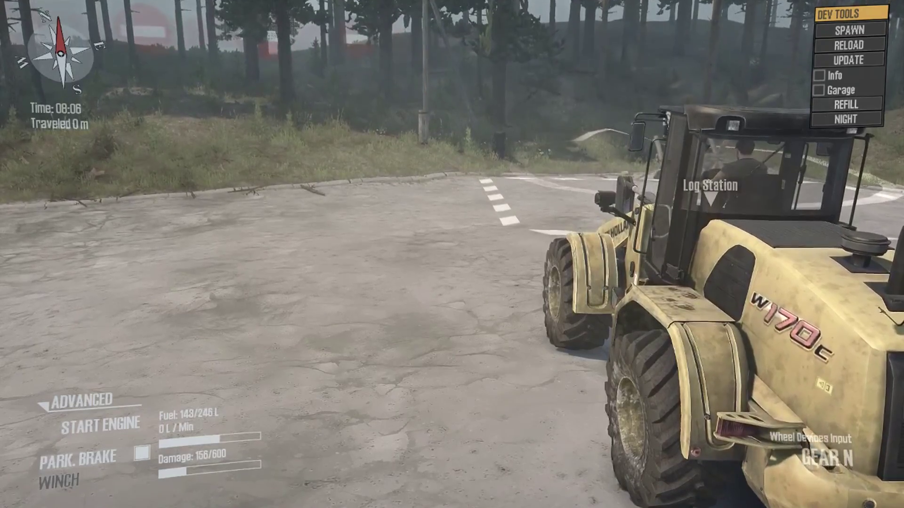